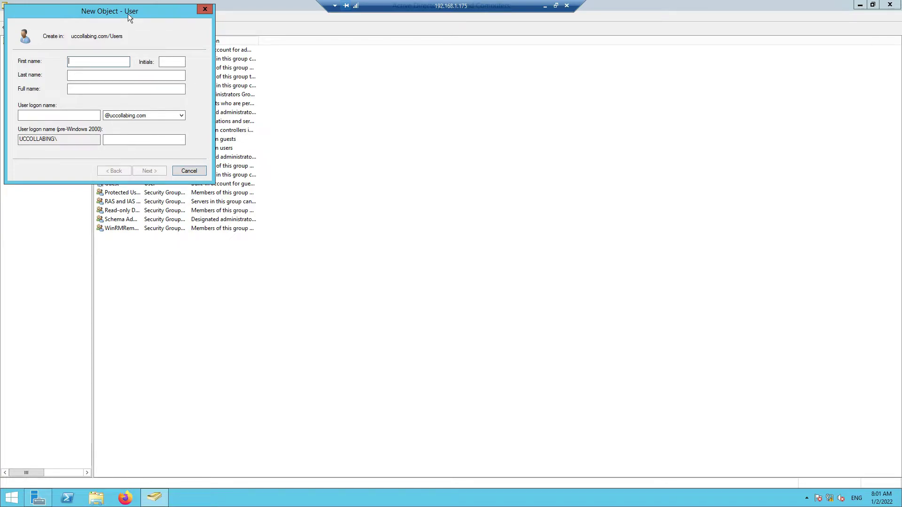
- Enter the new user's first name ldap, last name admin, and logon name ldapadmin
drag(128, 14, 297, 122)
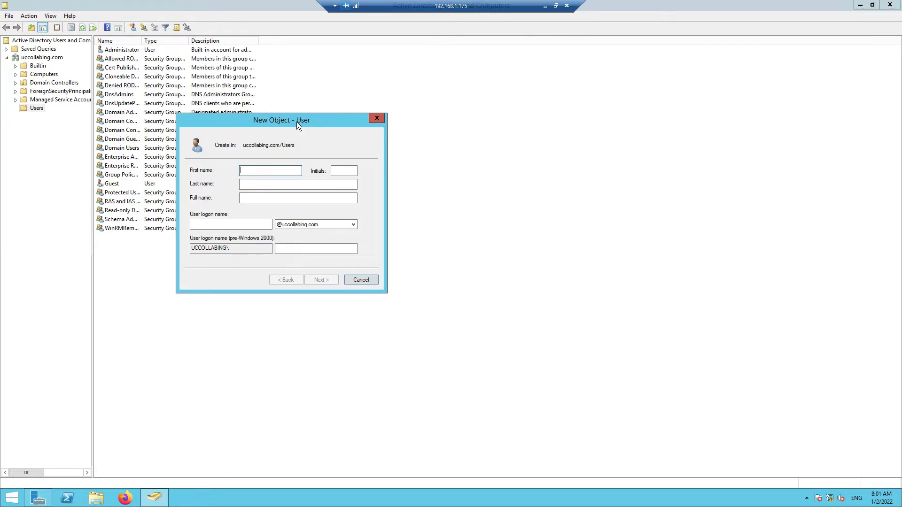
text(Idap)
key(Tab)
key(Tab)
text(admin)
key(Tab)
key(Tab)
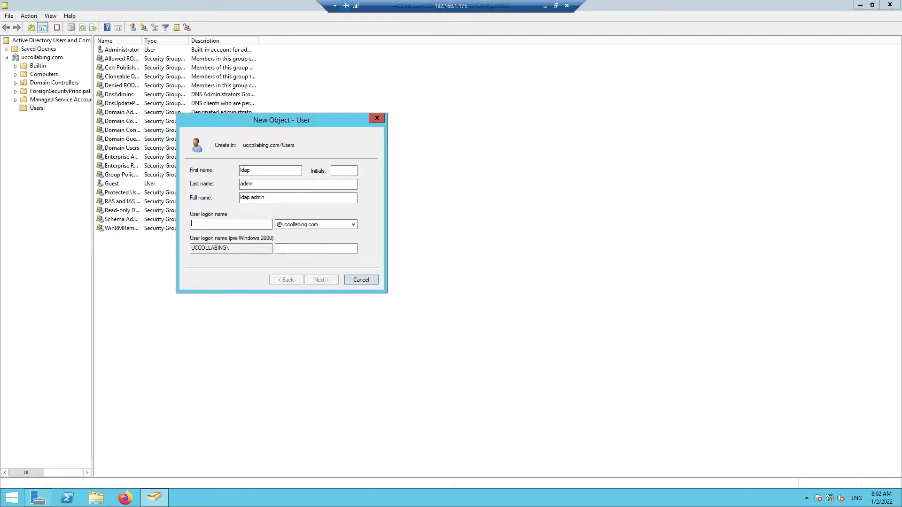
text(ldap)
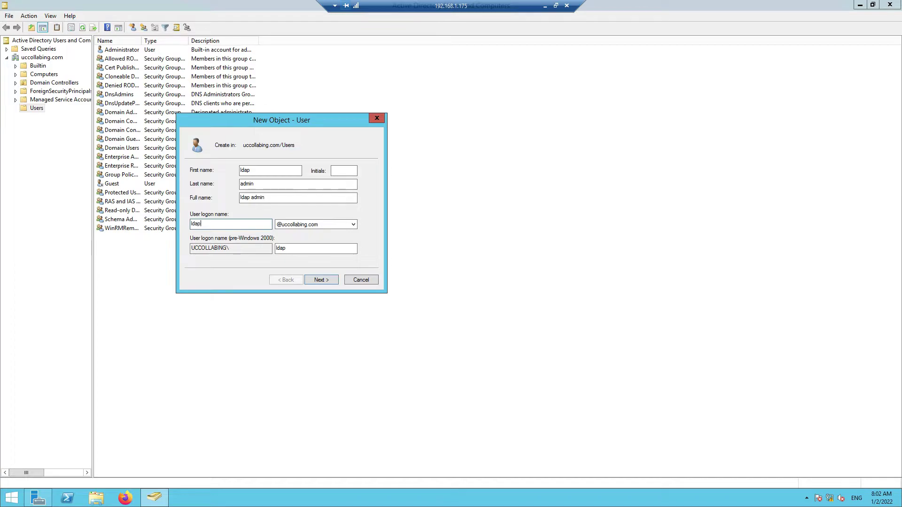
text(admin)
click(326, 280)
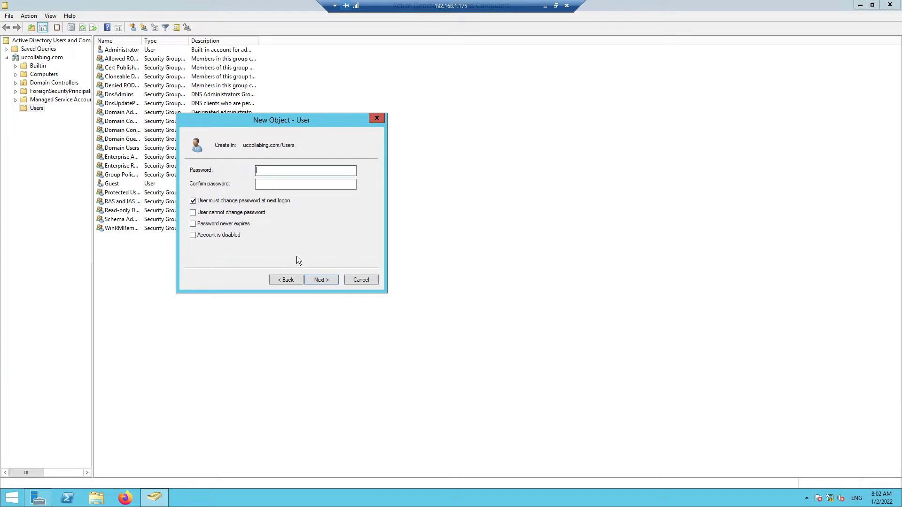
- Set the password so it cannot be changed and never expires, then finish creating the user
text(********)
key(ctrl+a)
text(********)
key(Tab)
text(********)
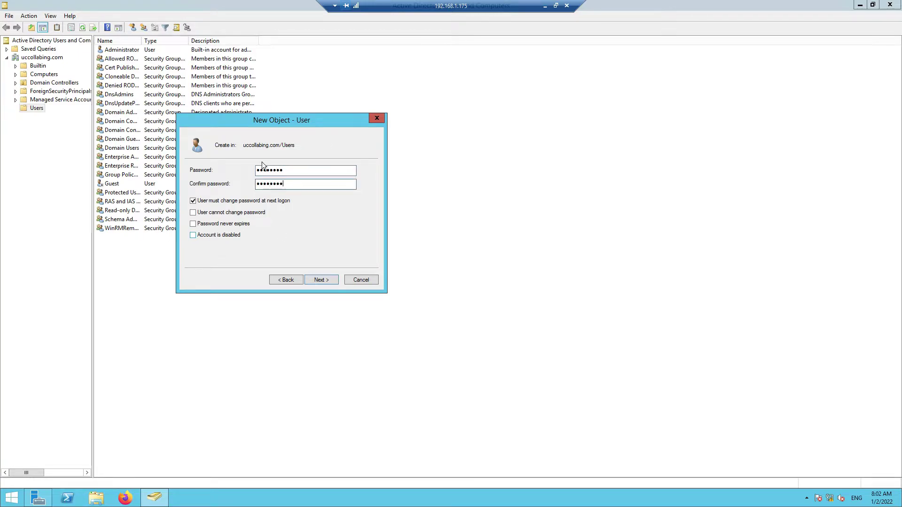
click(193, 202)
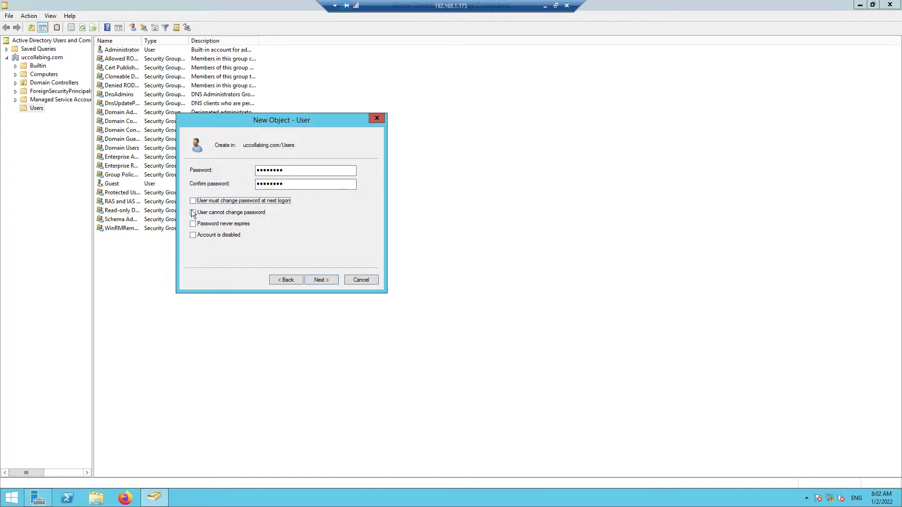
click(194, 213)
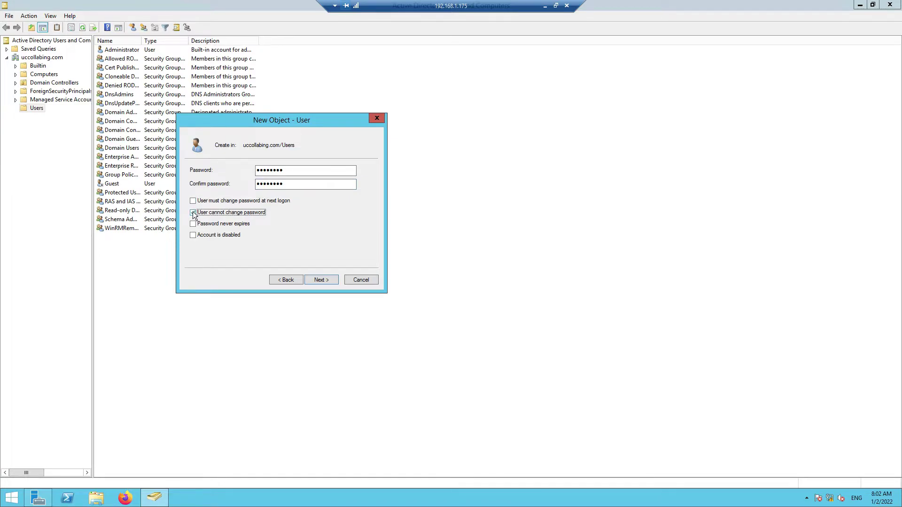
click(194, 224)
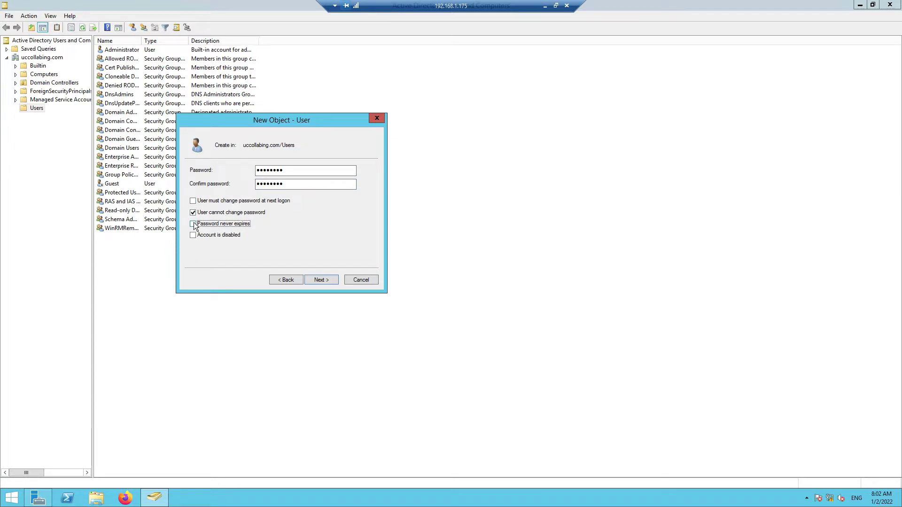
click(322, 280)
click(322, 280)
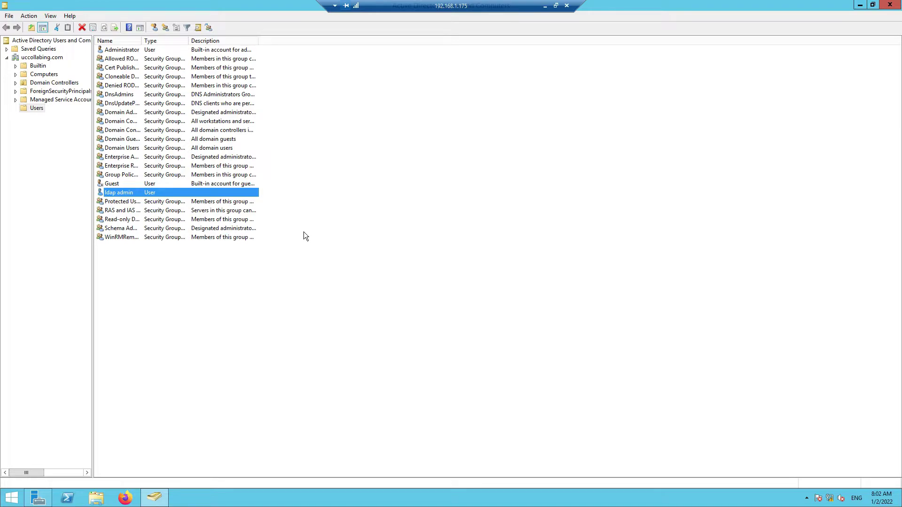
key(super+r)
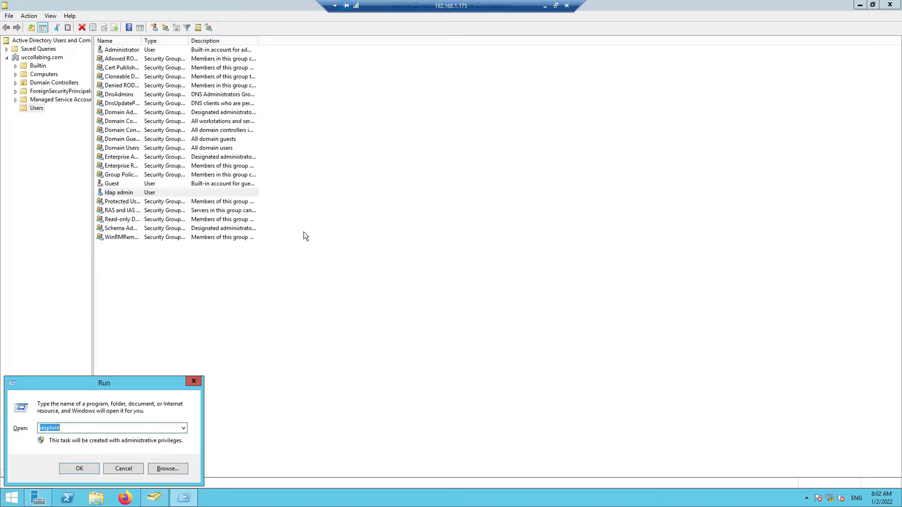
text(iexplore)
key(Return)
click(221, 54)
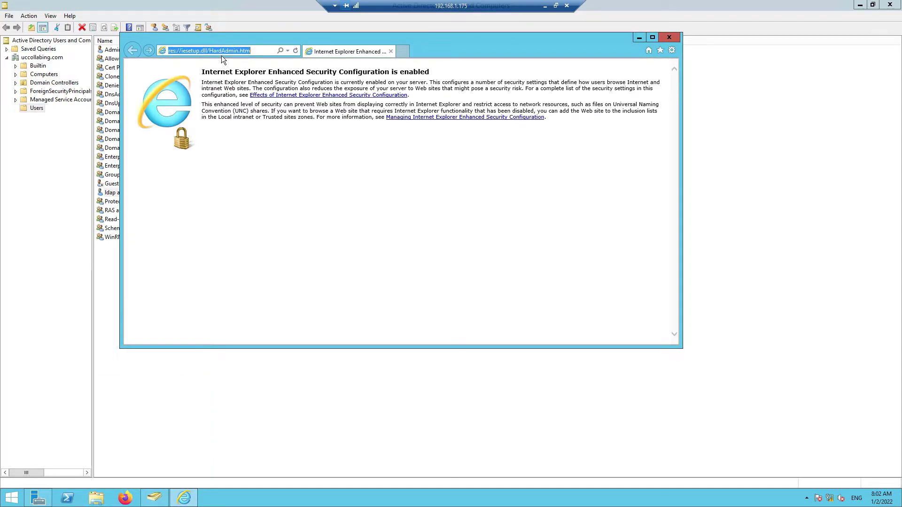
text(https://)
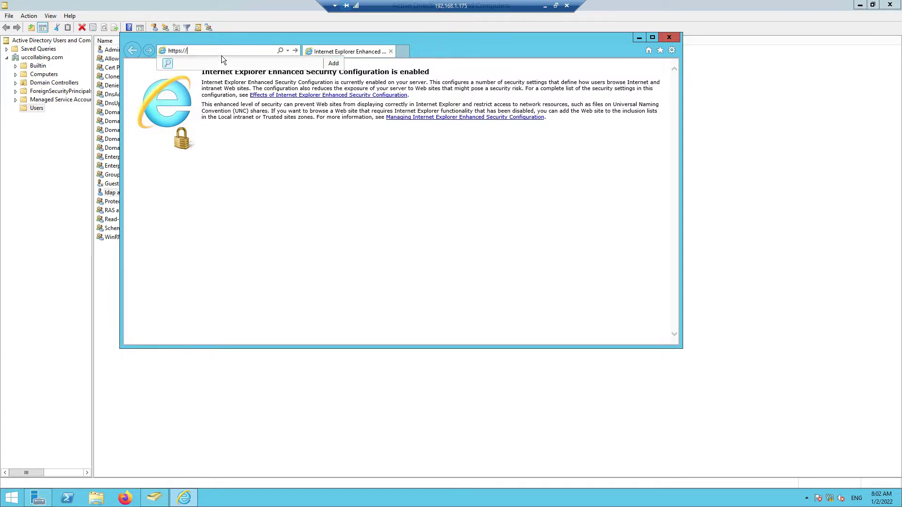
text(uccincucma.uccollabing.com/)
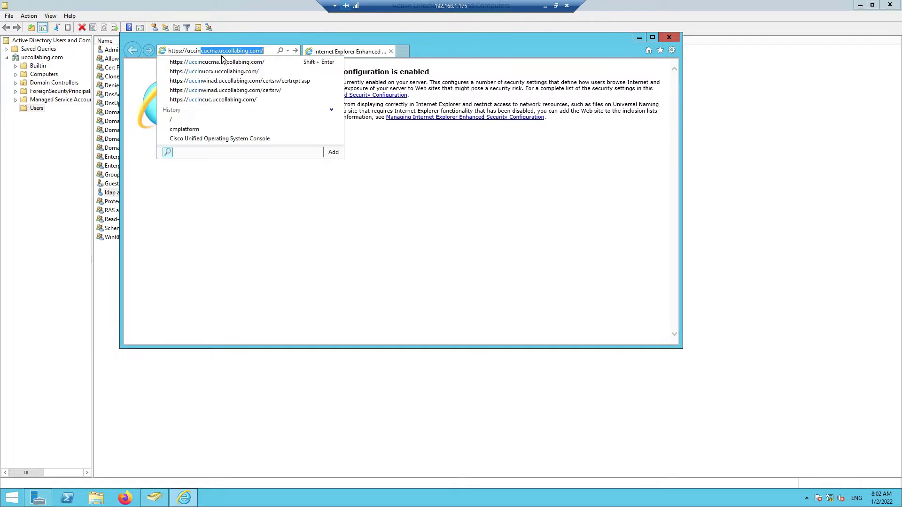
key(Return)
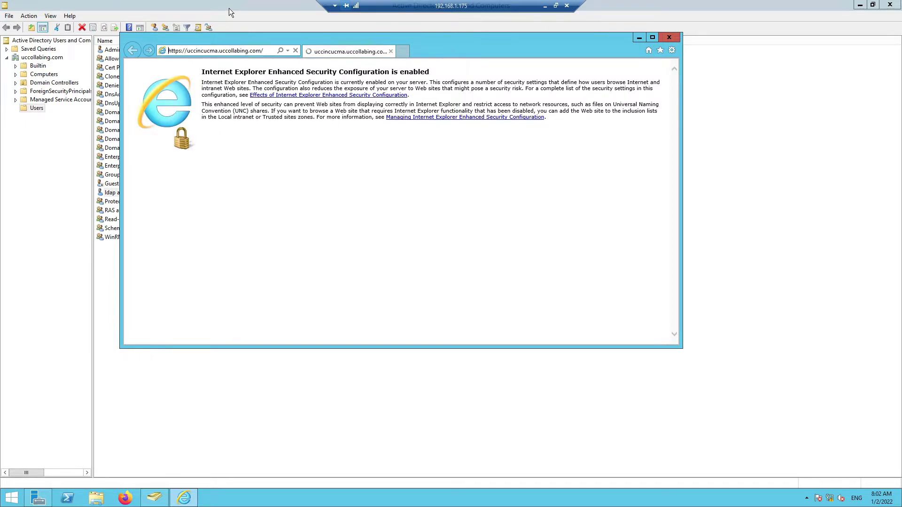
double_click(356, 36)
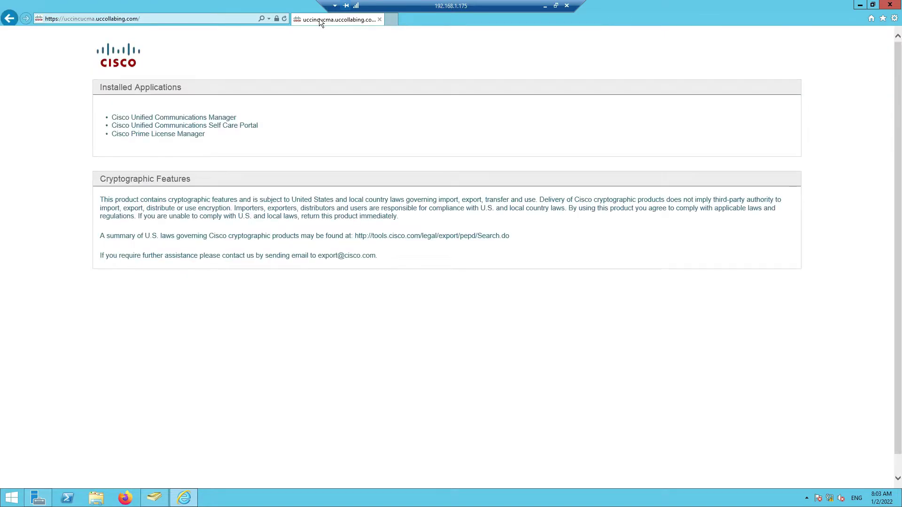
- Open Cisco Unified Communications Manager and log in with the Administrator account and password
click(219, 118)
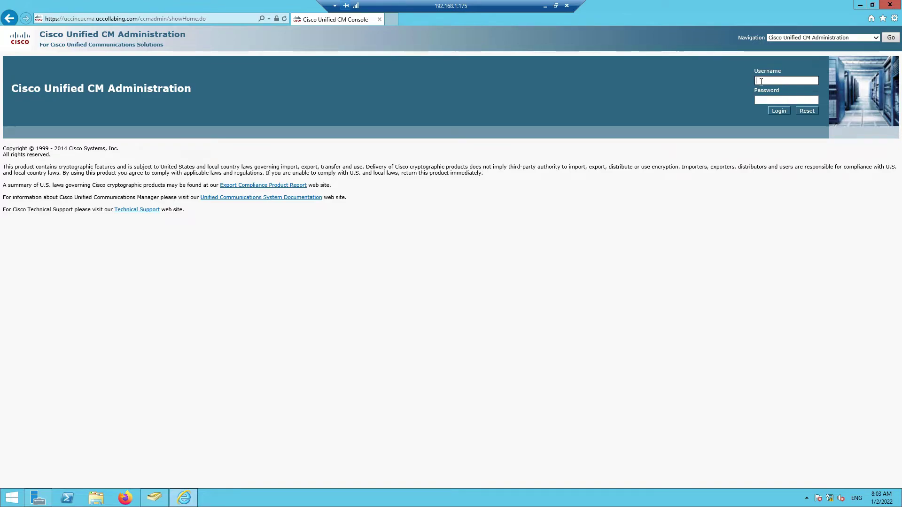
text(dministrator)
key(Tab)
text(••••••••)
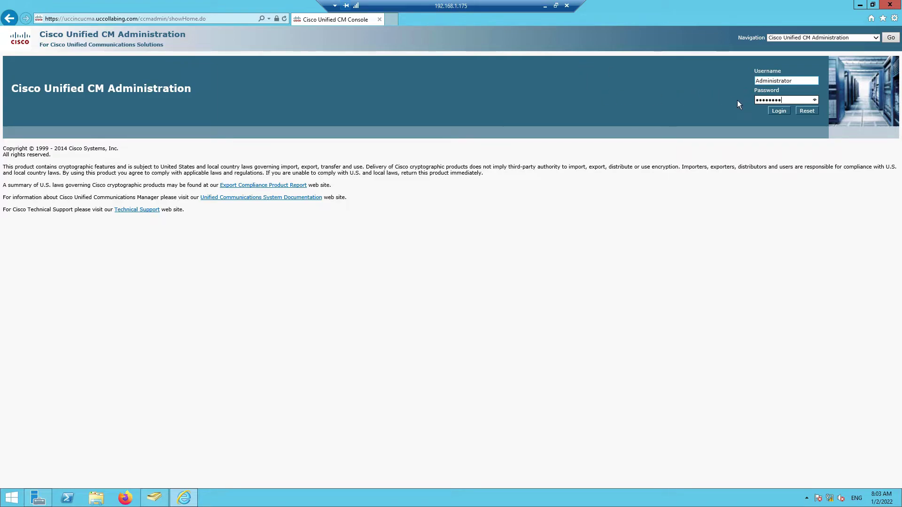
key(Return)
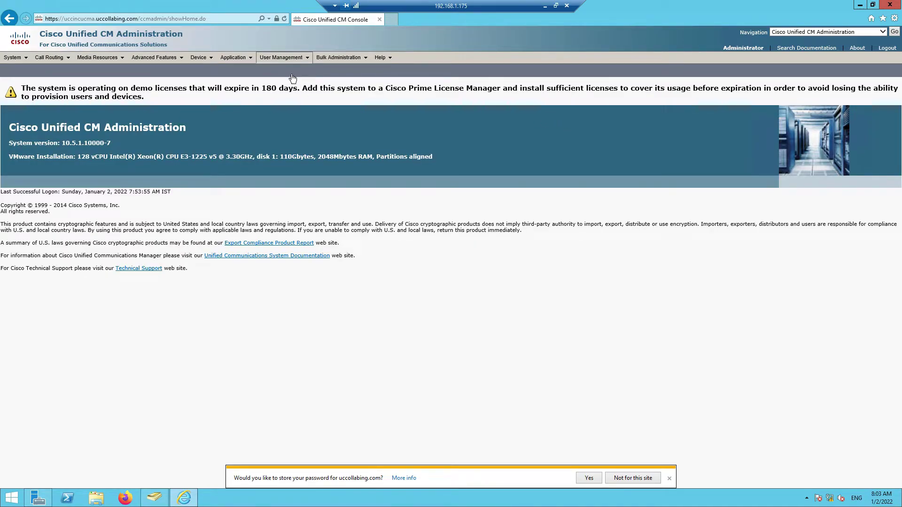
- Search all end users on Find and List Users (none found), then open the System menu
click(286, 60)
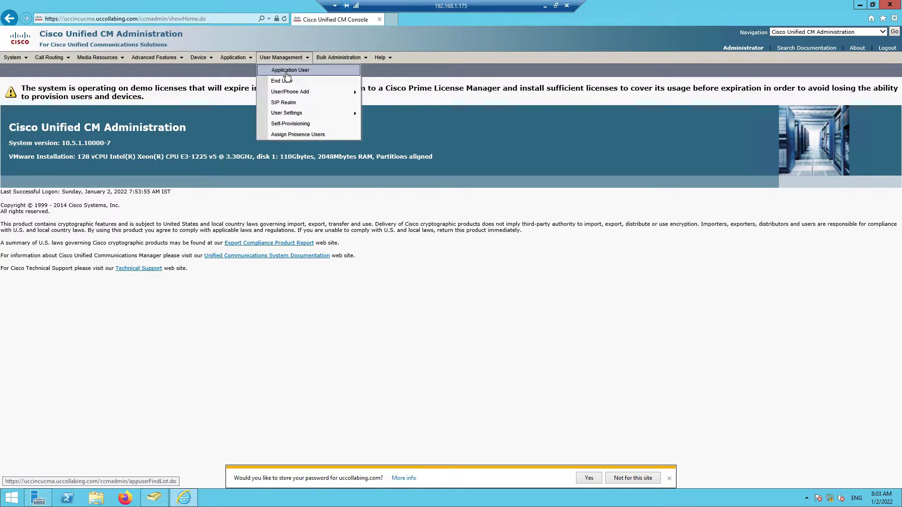
click(285, 81)
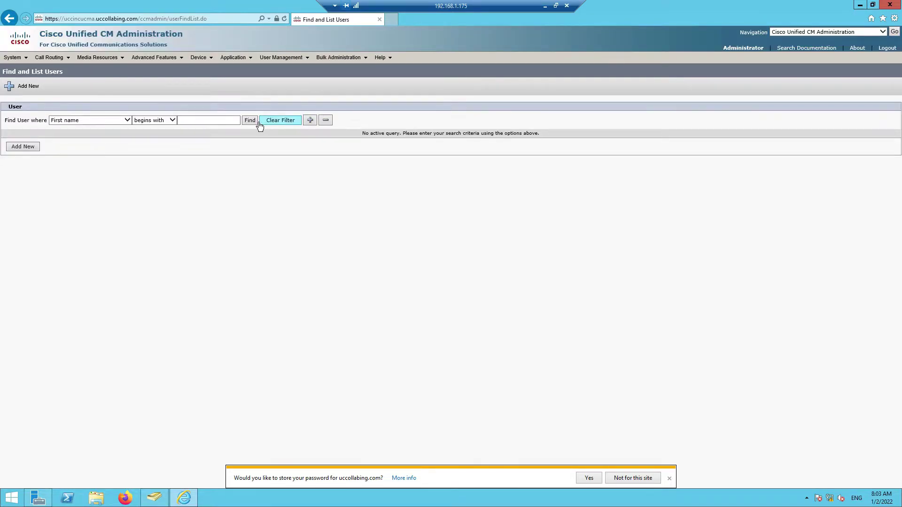
click(253, 121)
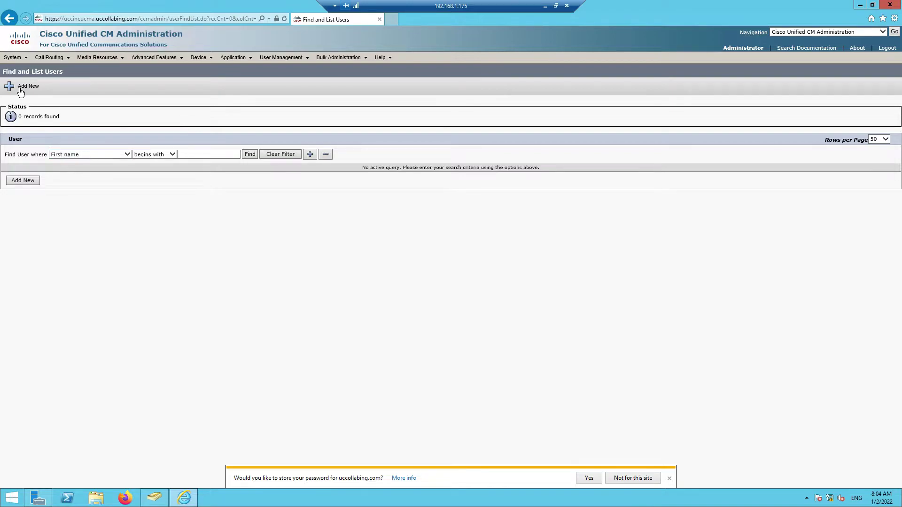
click(12, 58)
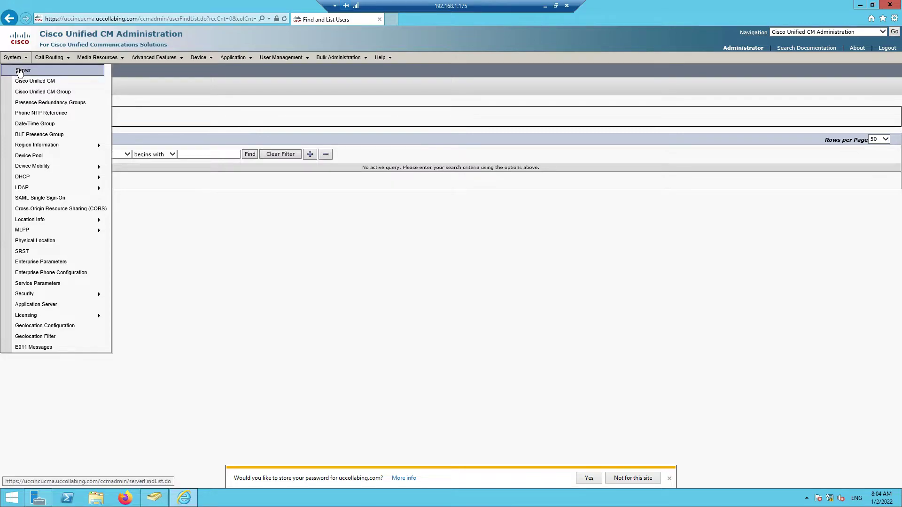
- Tick Enable Synchronizing from LDAP Server under System > LDAP > LDAP System and save
mouse_move(60, 188)
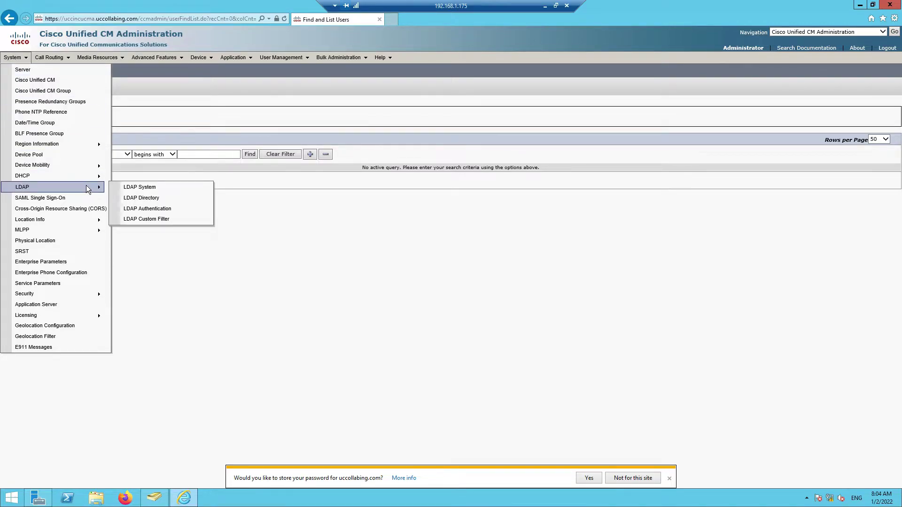
click(141, 188)
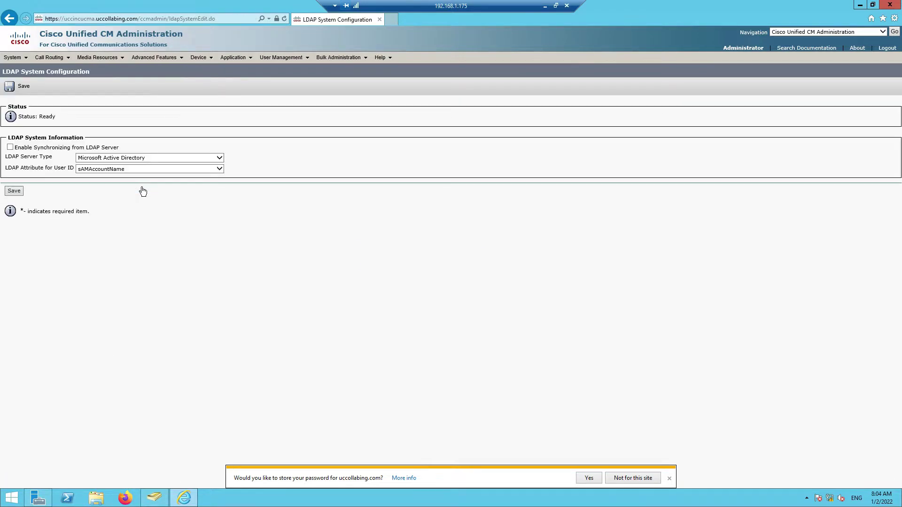
click(10, 148)
click(19, 192)
click(13, 57)
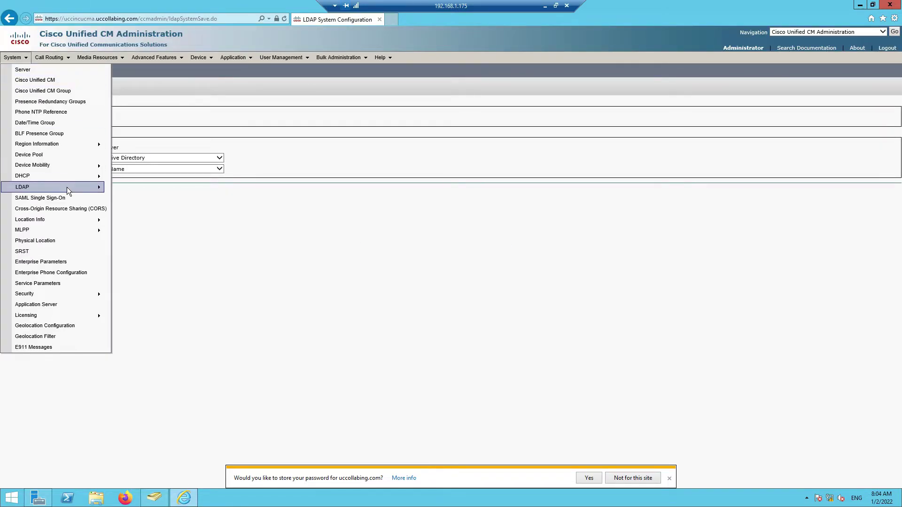
- Add a new LDAP directory named CUCMLDAP, then switch over to Active Directory Users and Computers
mouse_move(67, 187)
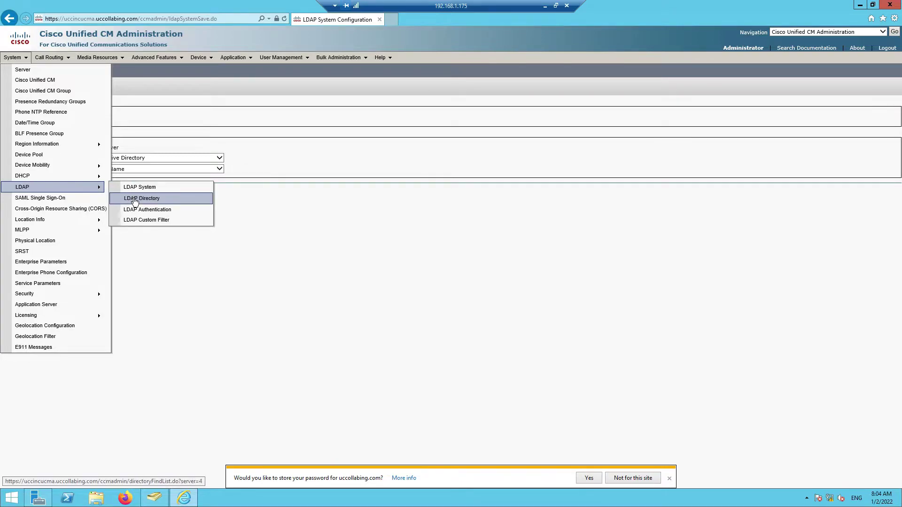
click(135, 199)
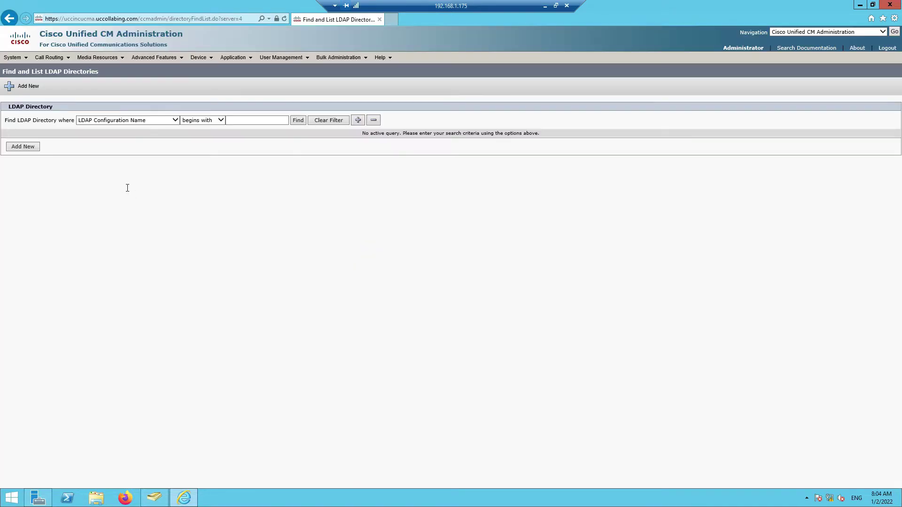
click(28, 96)
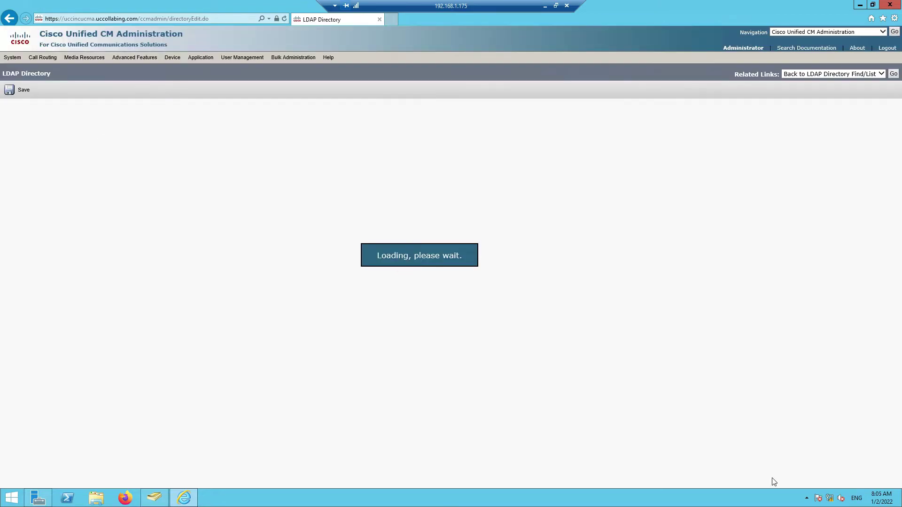
click(153, 149)
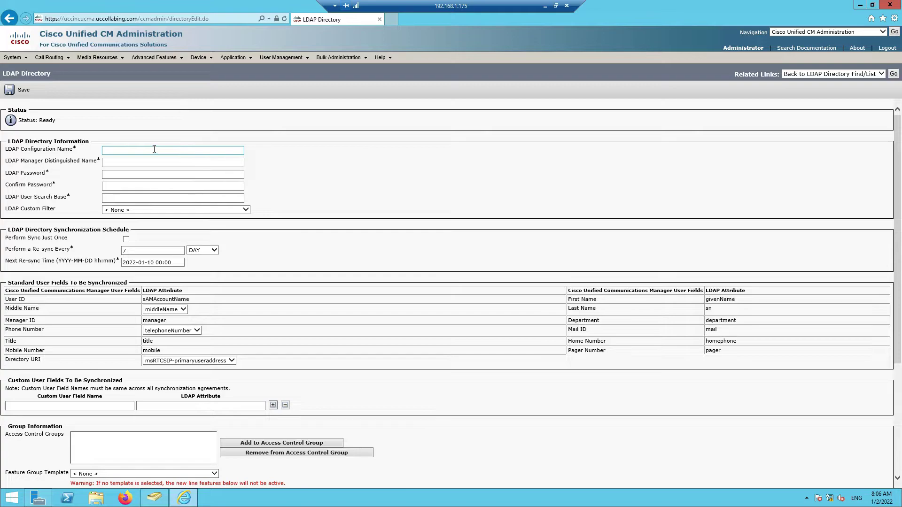
click(153, 149)
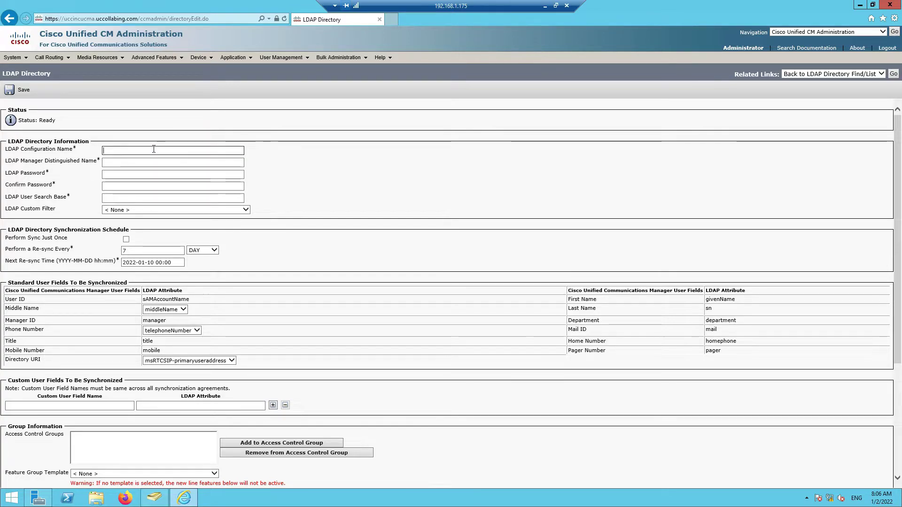
text(LDAP)
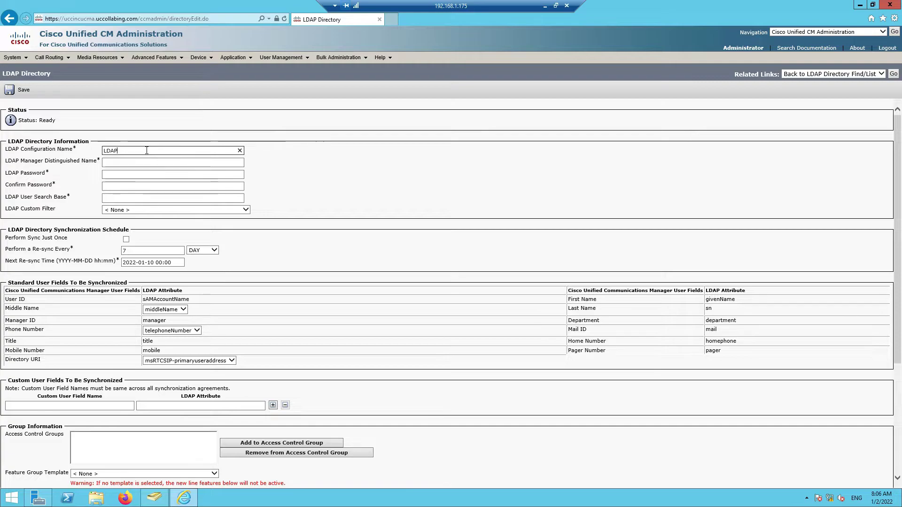
click(104, 150)
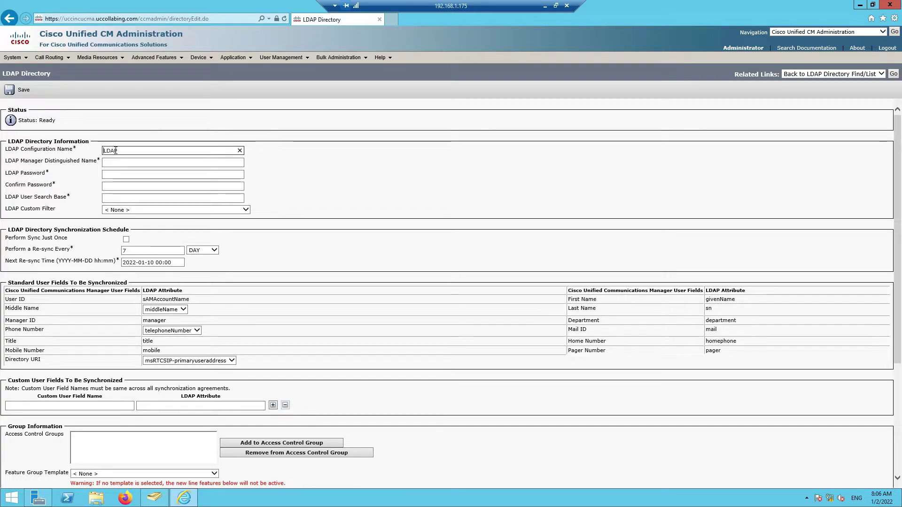
text(CUCM)
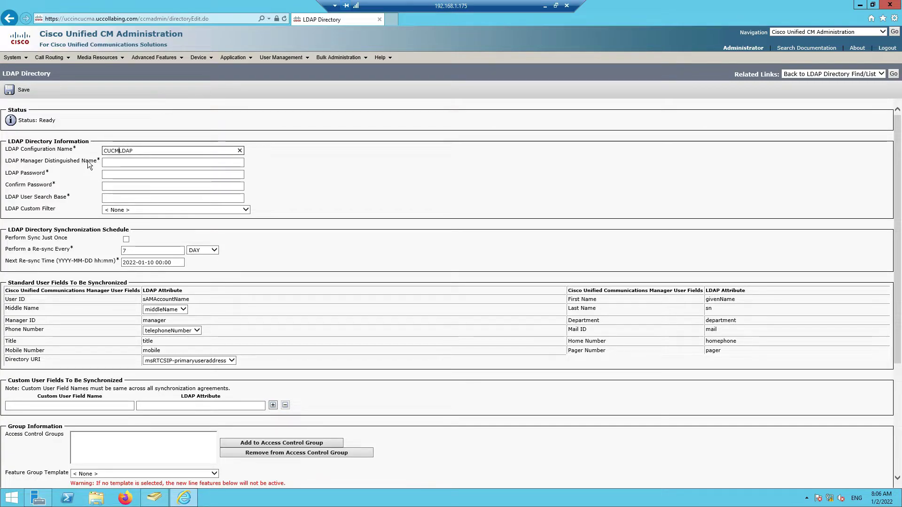
click(111, 161)
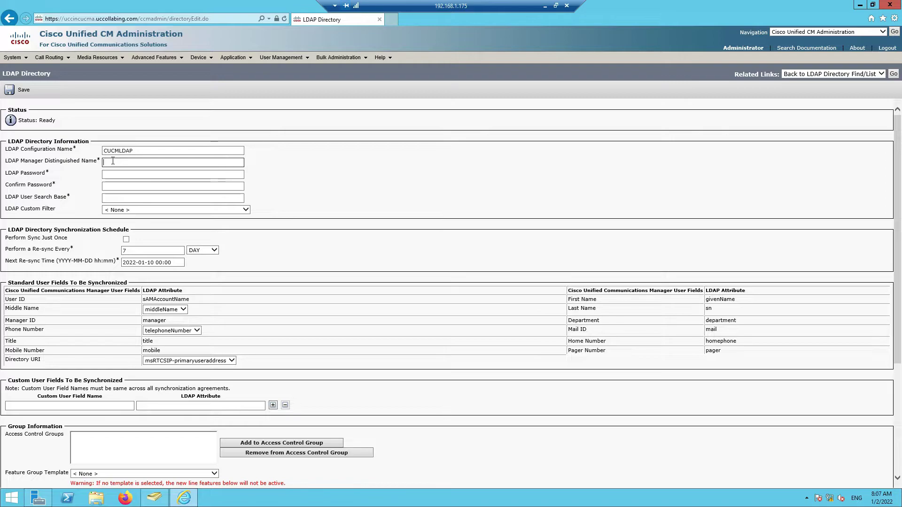
click(154, 497)
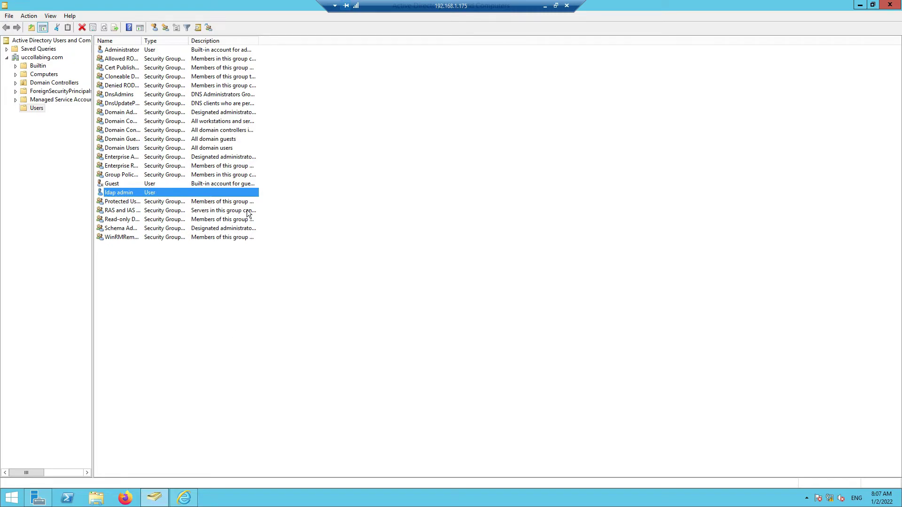
- Look up ldap admin's user logon name in the Account tab of Properties, then return to CUCM
key(Return)
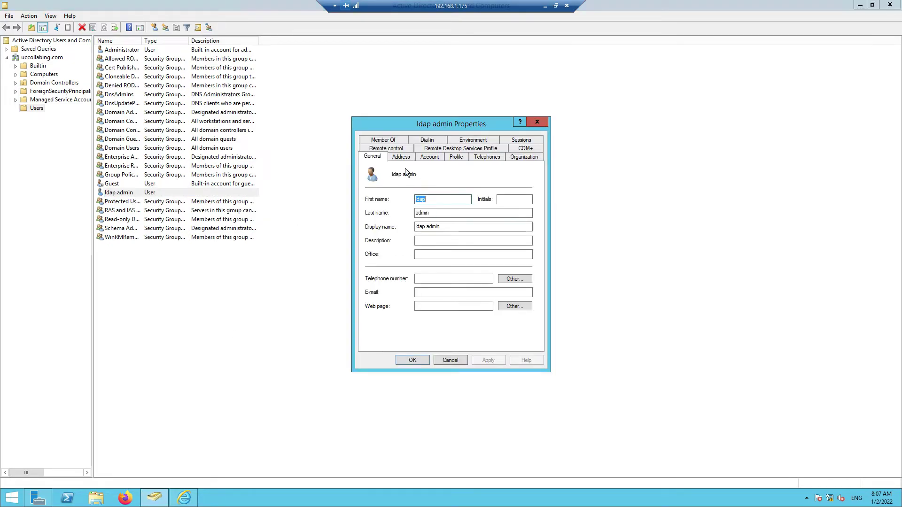
click(400, 157)
click(430, 157)
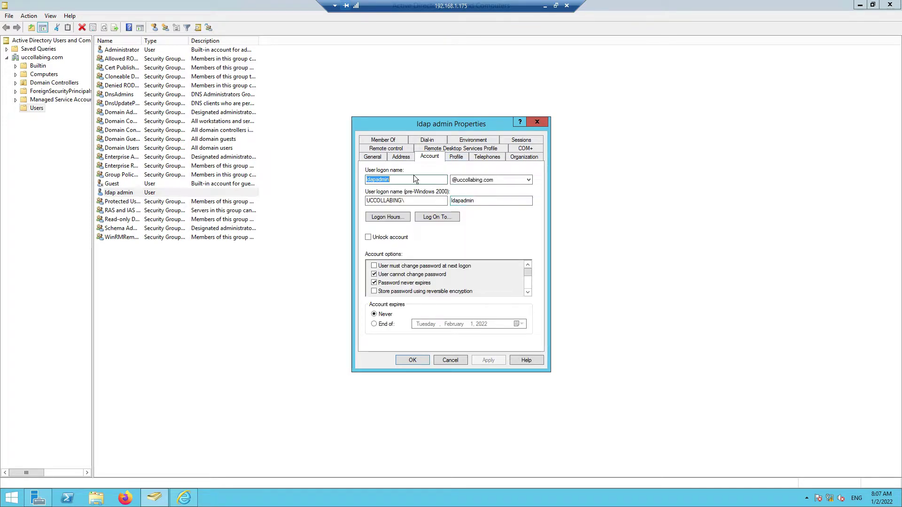
key(Escape)
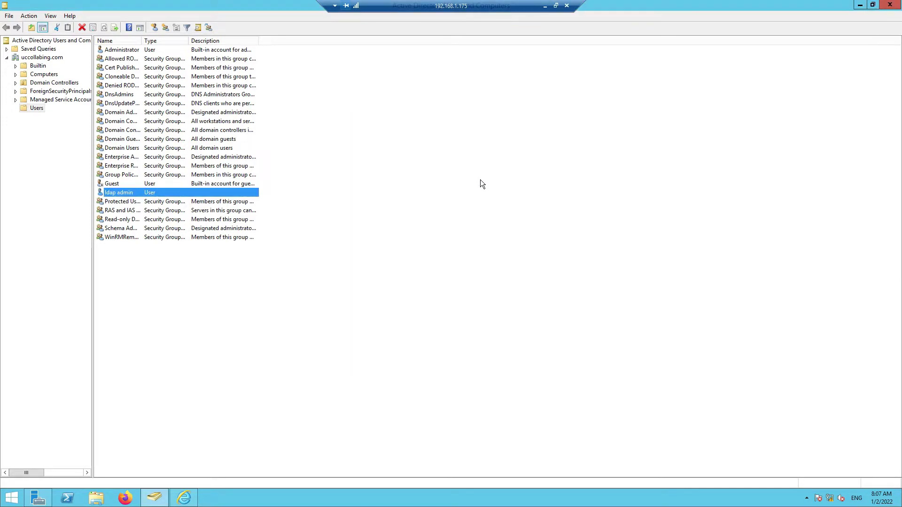
click(133, 196)
double_click(133, 196)
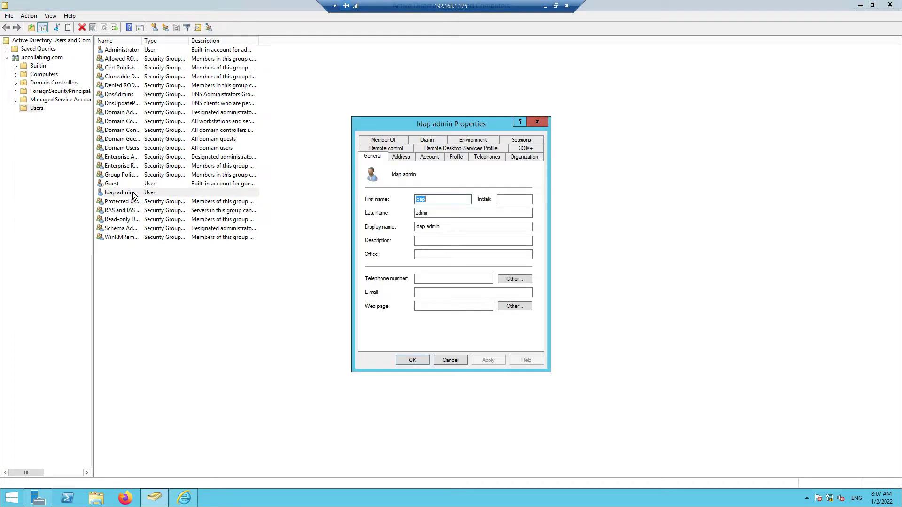
click(486, 157)
click(458, 157)
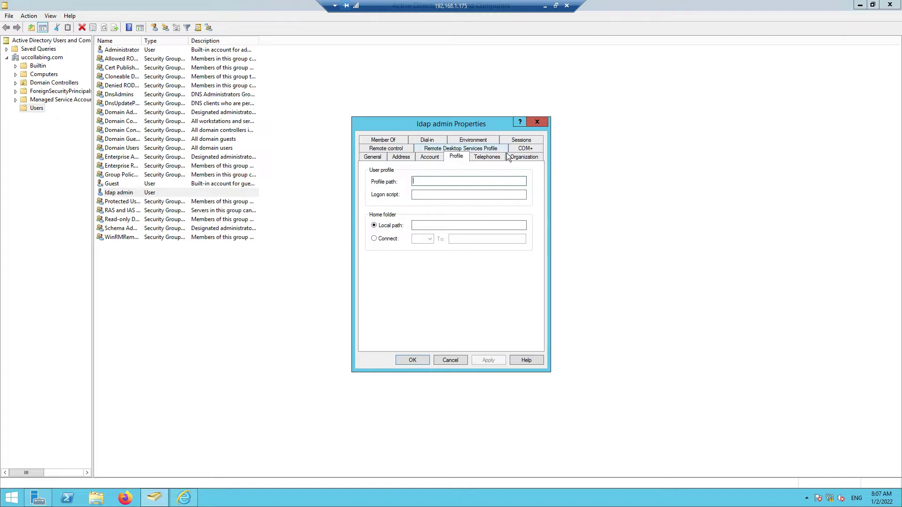
click(410, 159)
click(428, 157)
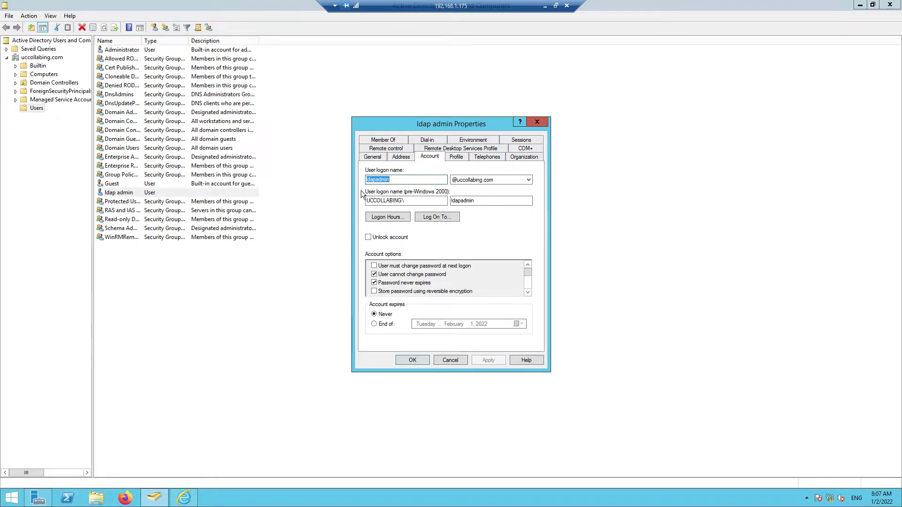
drag(400, 179, 367, 177)
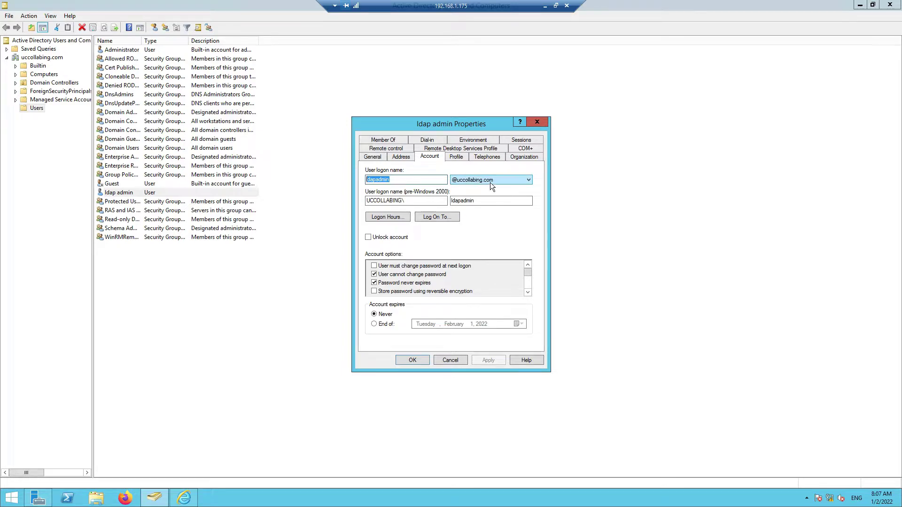
key(Escape)
key(alt+Tab)
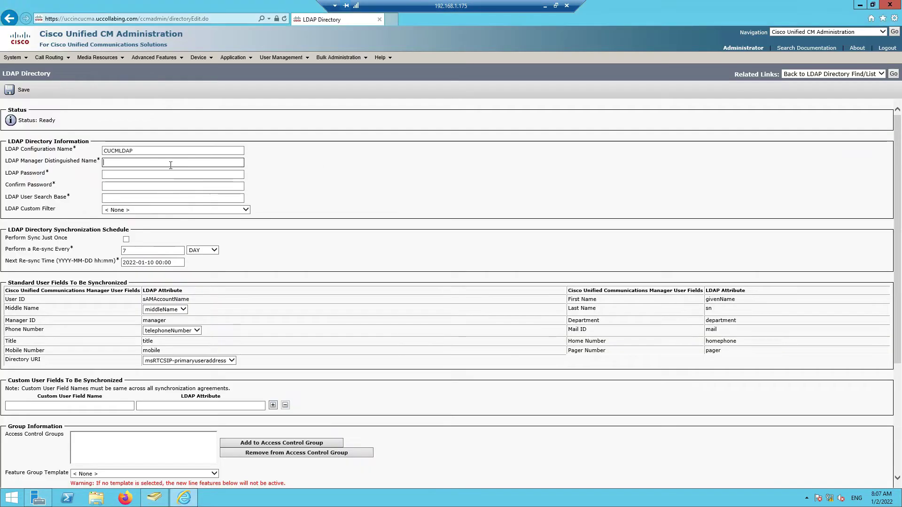
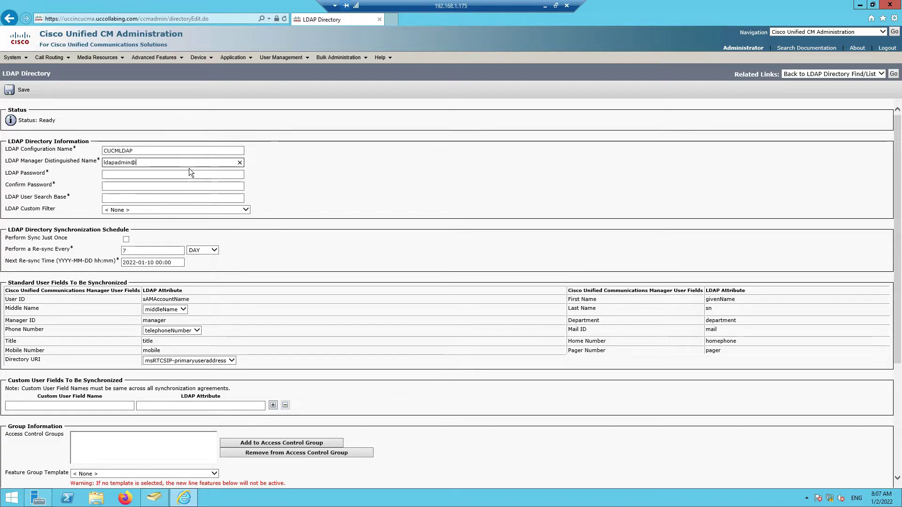
- Enter the ldapadmin account's UPN as LDAP Manager Distinguished Name, plus its password and confirmation
key(Tab)
text(*******)
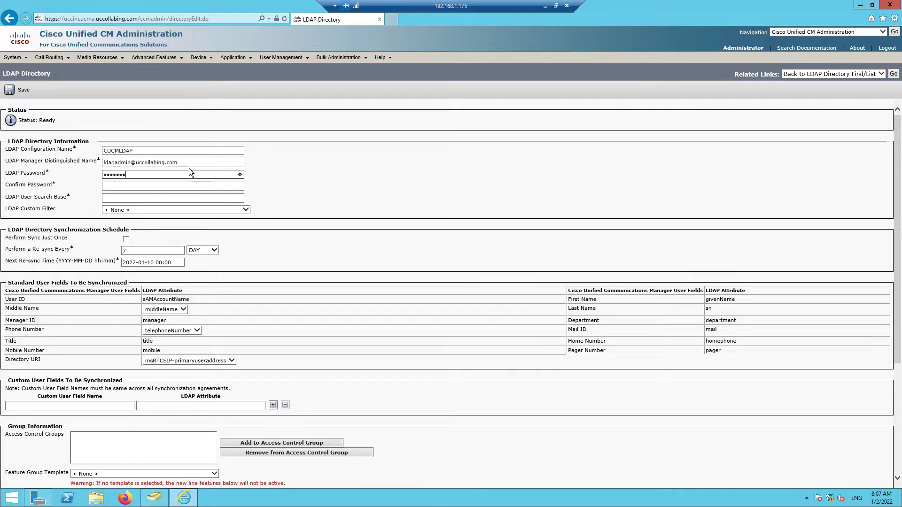
text(*)
key(Tab)
text(******)
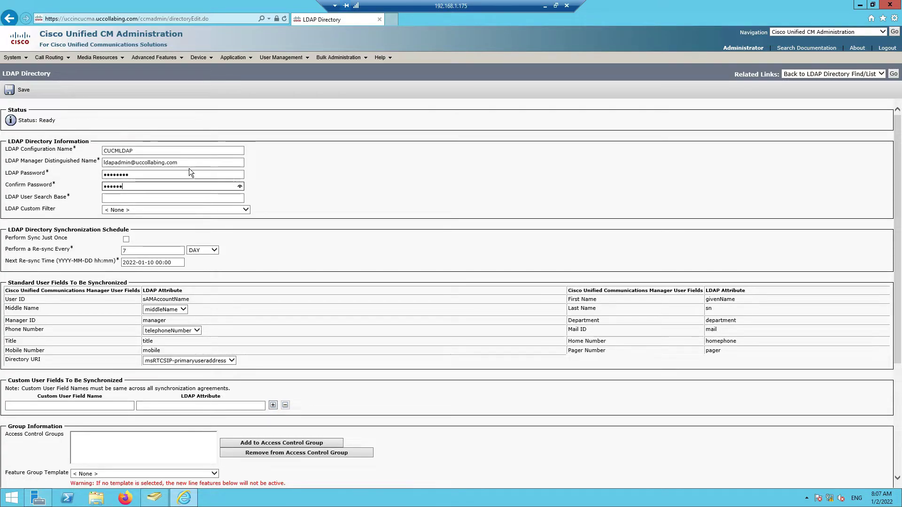
text(**)
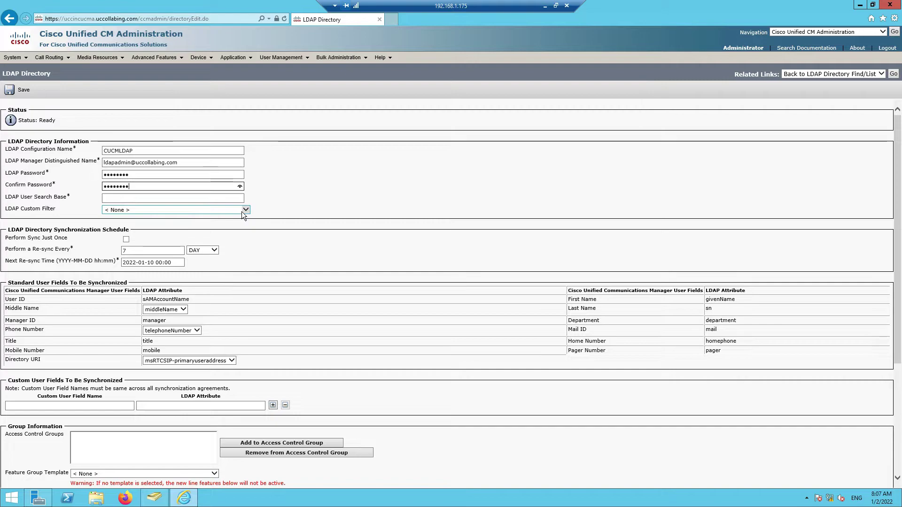
- Launch ADSI Edit via adsiedit.msc and start a new Connect to… connection from its root
click(159, 502)
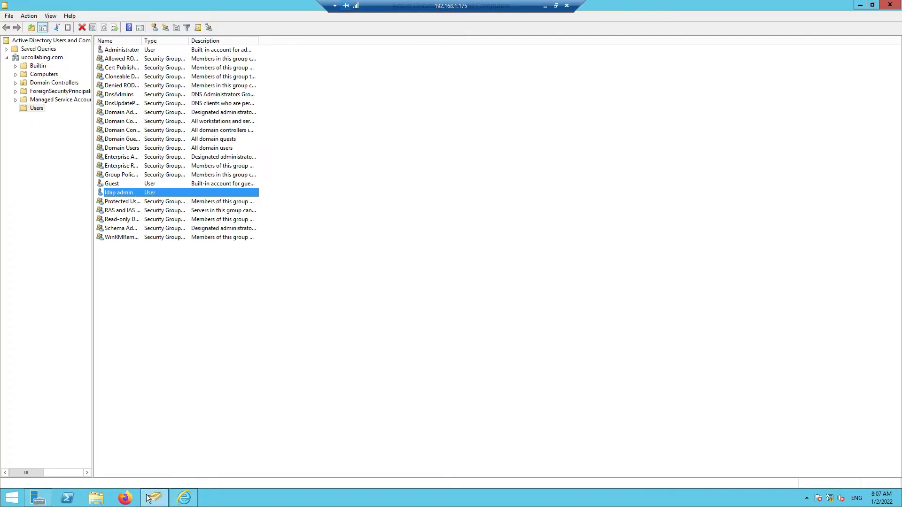
key(super+r)
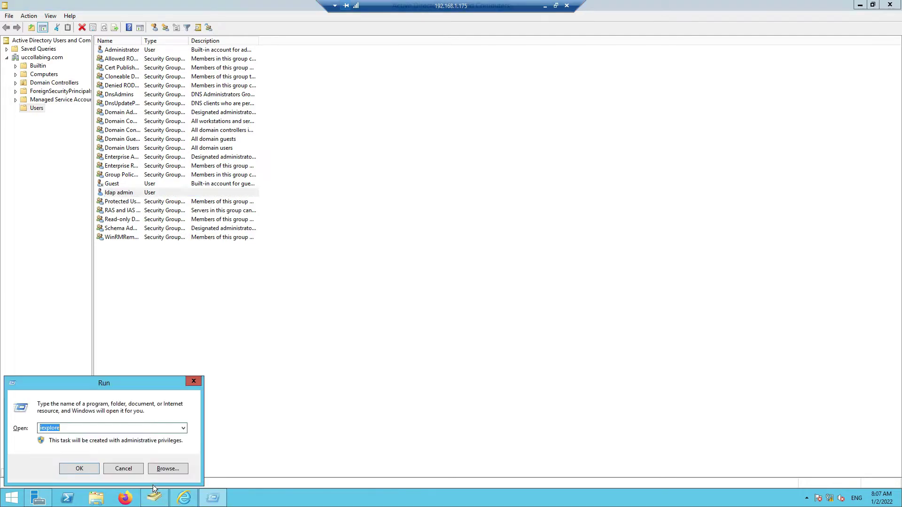
text(adsiedit.msc)
key(Return)
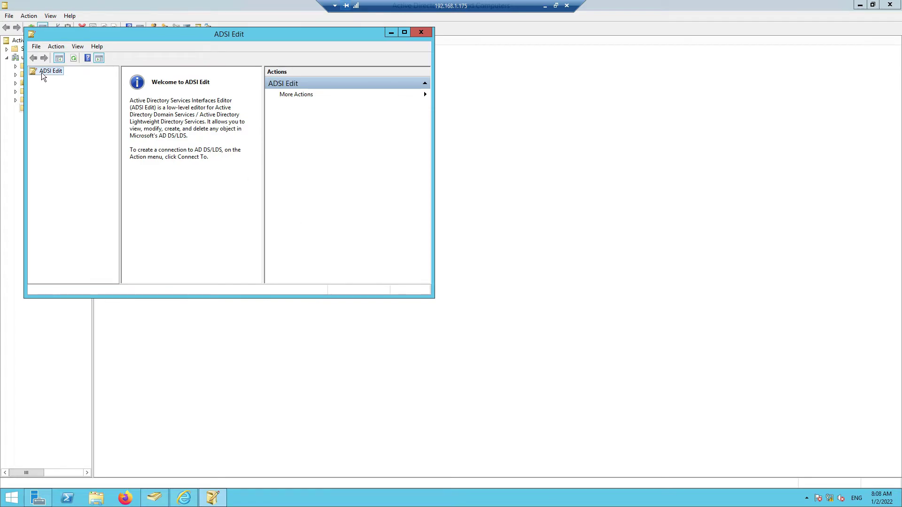
right_click(41, 72)
click(57, 81)
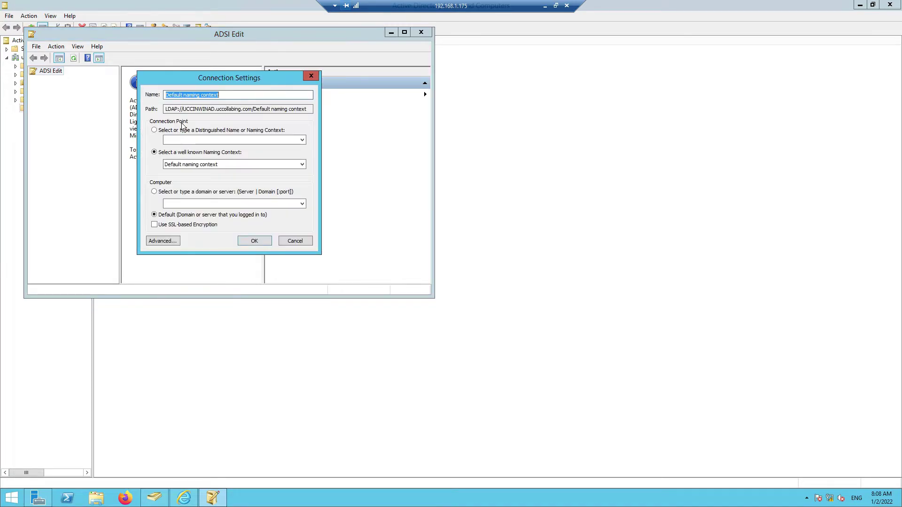
- Connect to the Default naming context and browse DC=uccollabing,DC=com > CN=Users to select CN=ldap admin
click(255, 241)
double_click(95, 81)
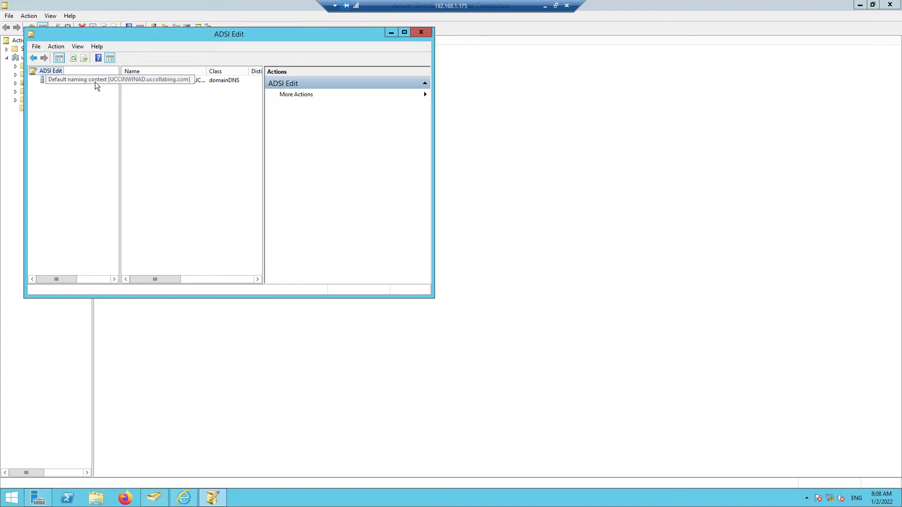
click(92, 89)
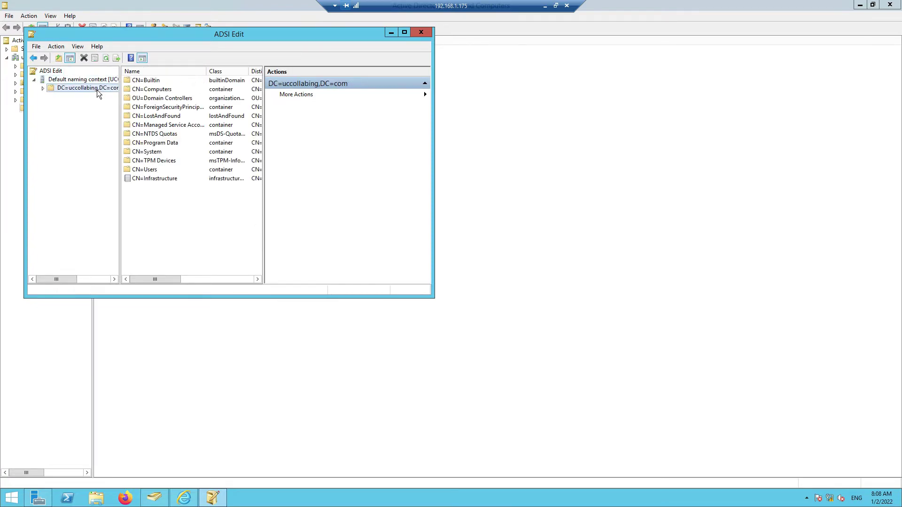
double_click(202, 38)
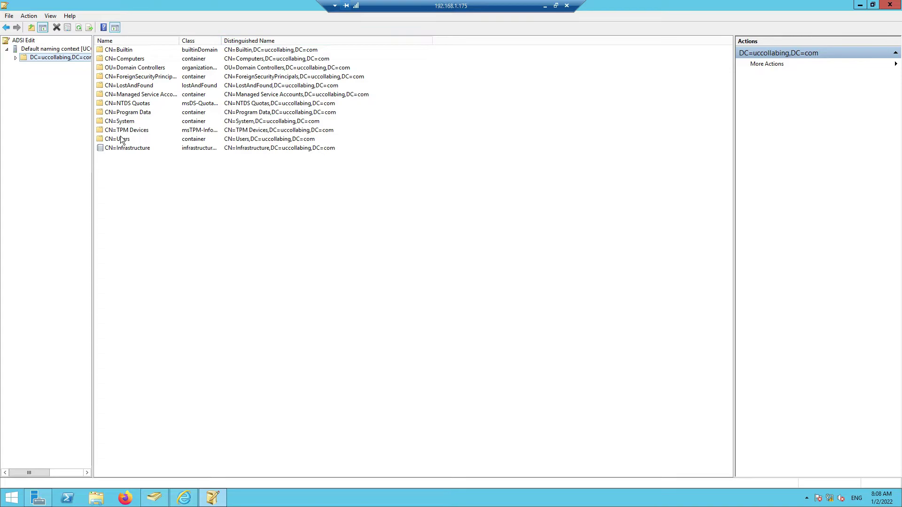
double_click(121, 139)
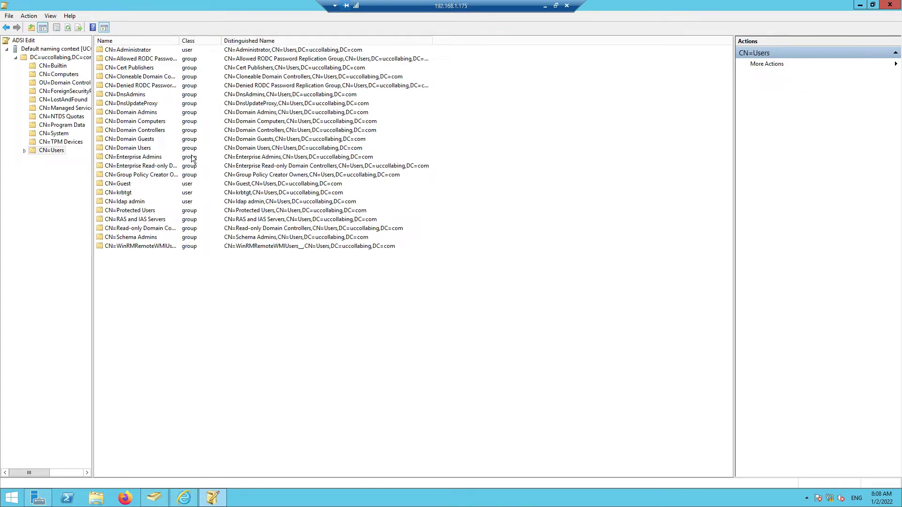
click(23, 150)
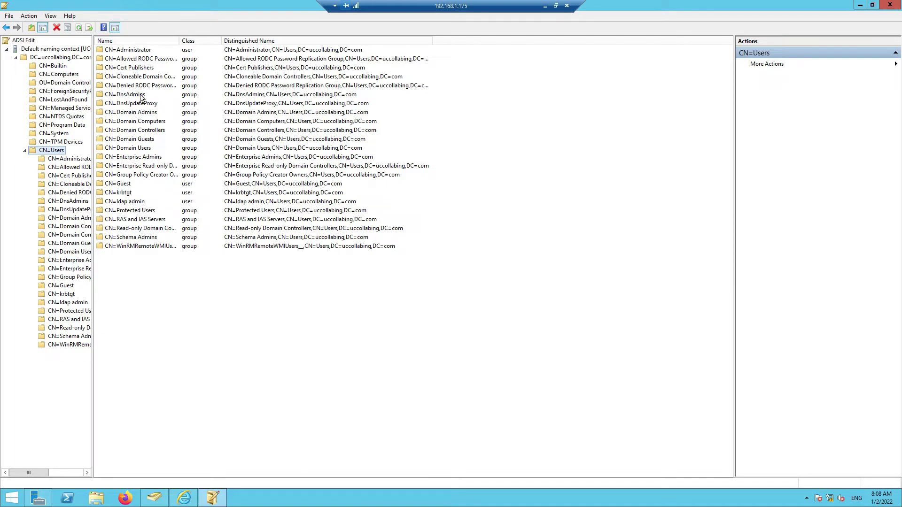
click(140, 202)
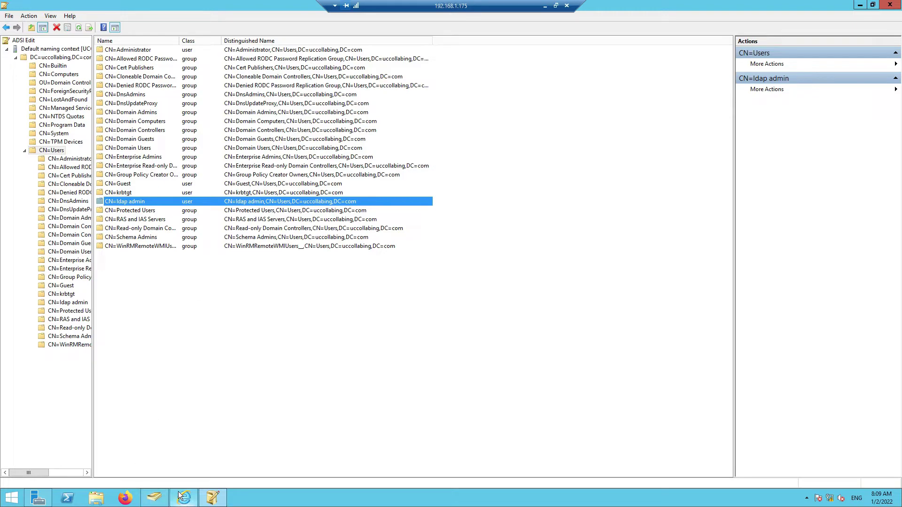
- Enter 'CN=Users, DC=uccollabing, DC=com' as the CUCMLDAP user search base, verifying the path against ADSI Edit
mouse_move(180, 496)
click(183, 446)
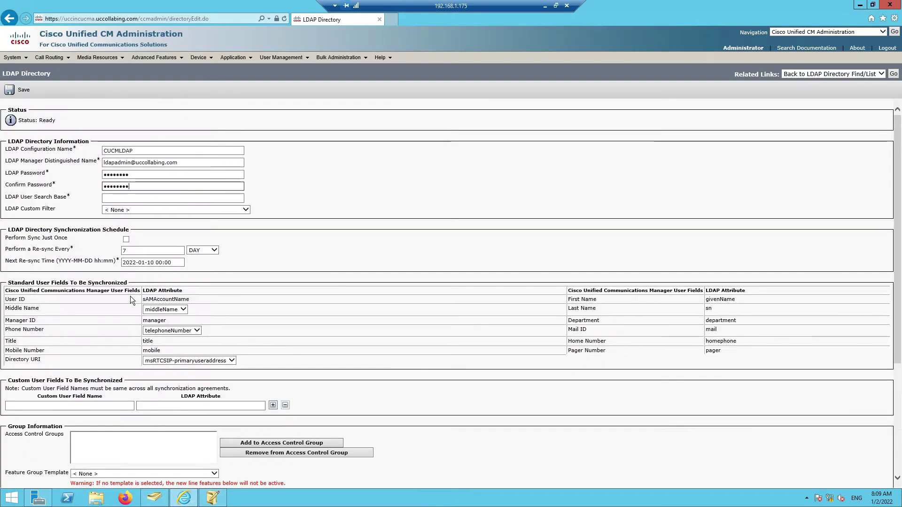
click(120, 202)
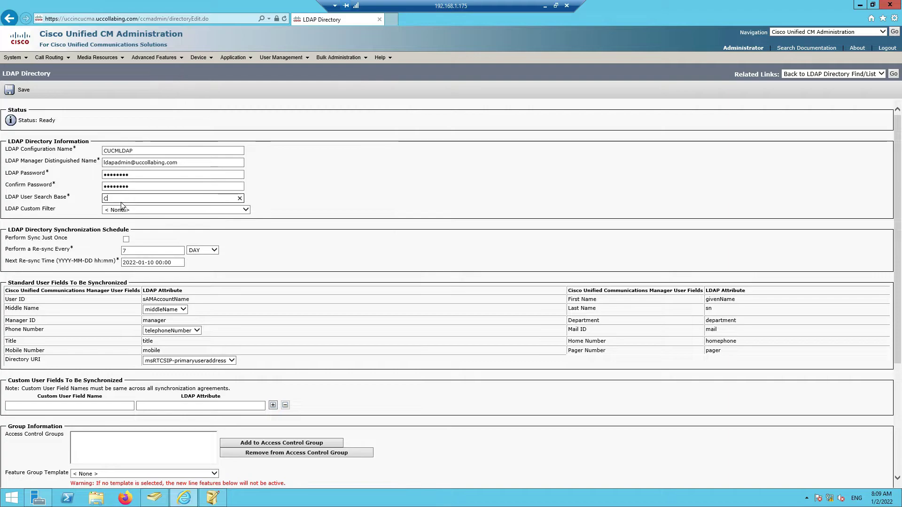
text(CN=Users)
key(alt+Tab)
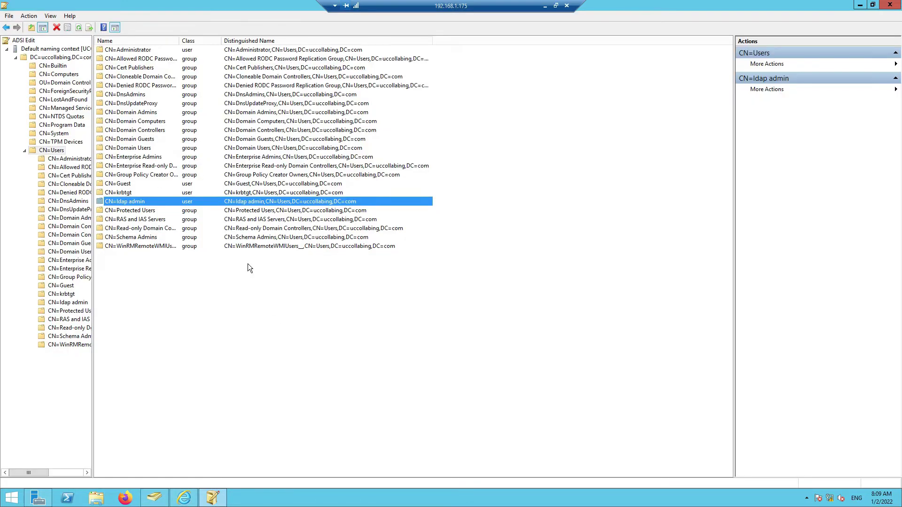
click(296, 207)
key(alt+Tab)
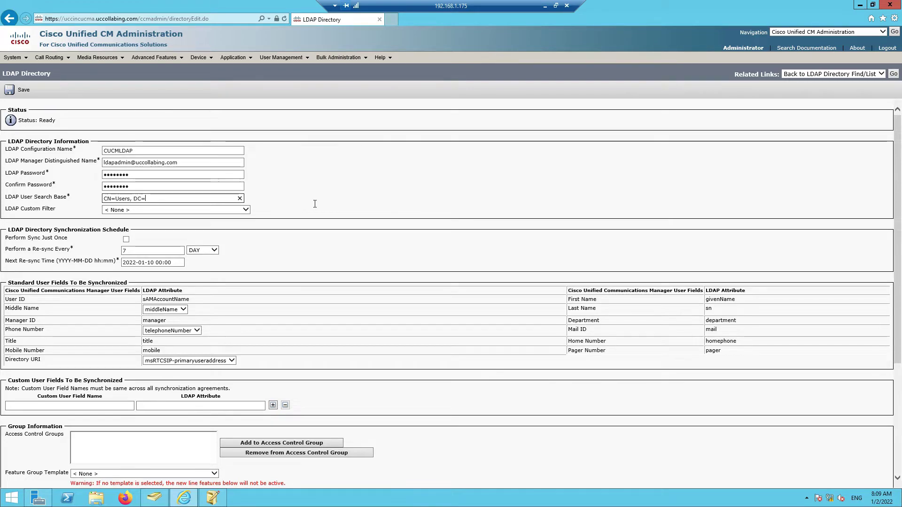
text(=uccollabing, DC=com)
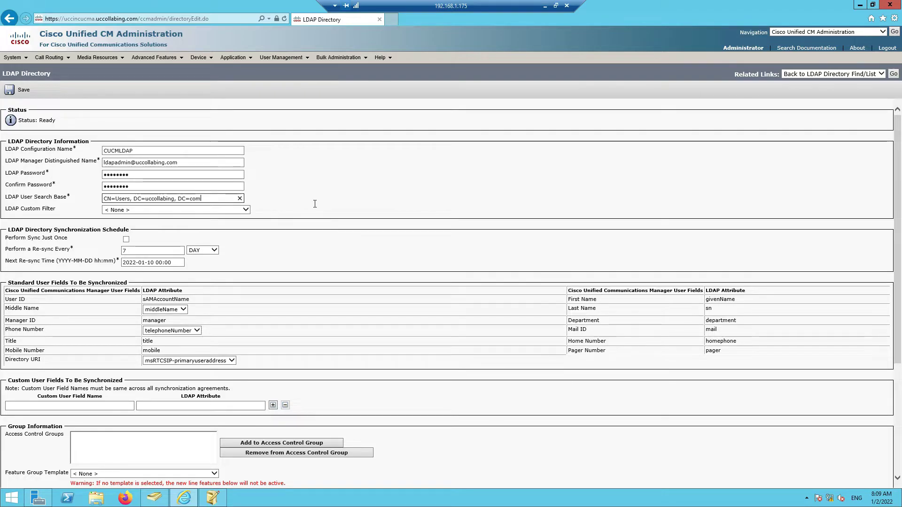
key(alt+Tab)
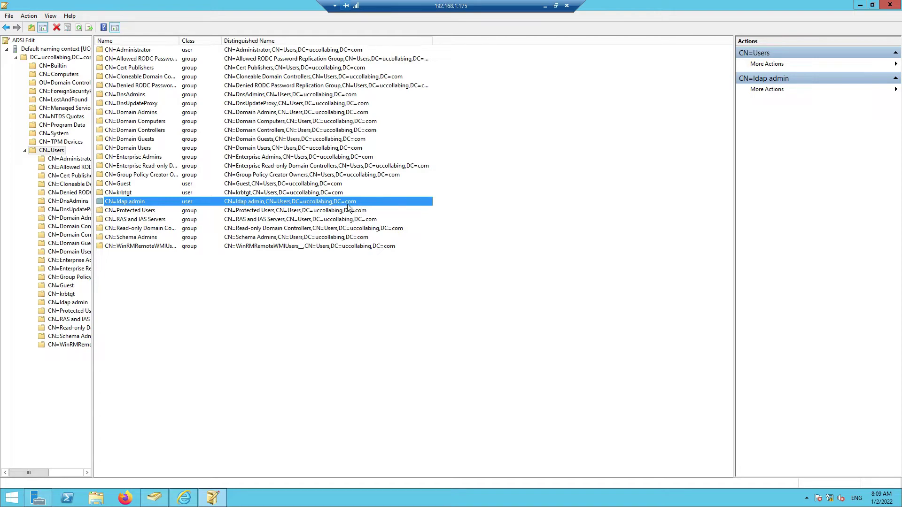
key(alt+Tab)
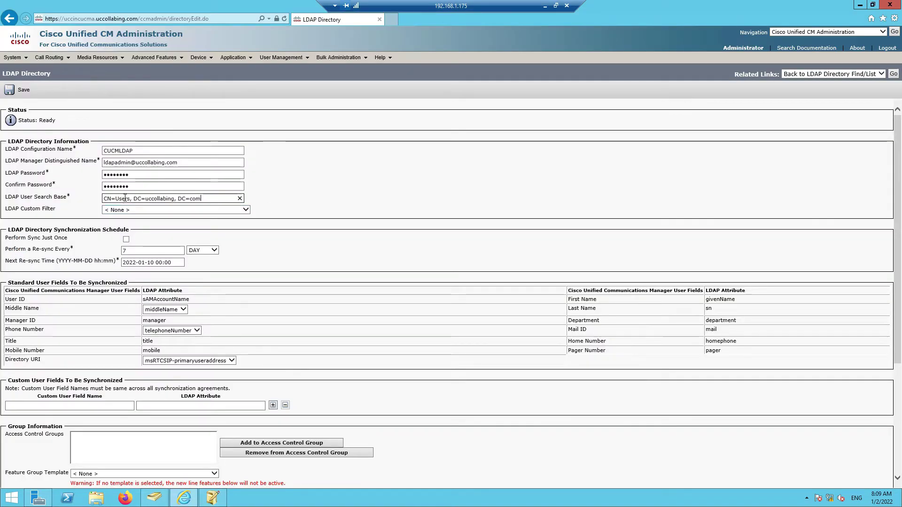
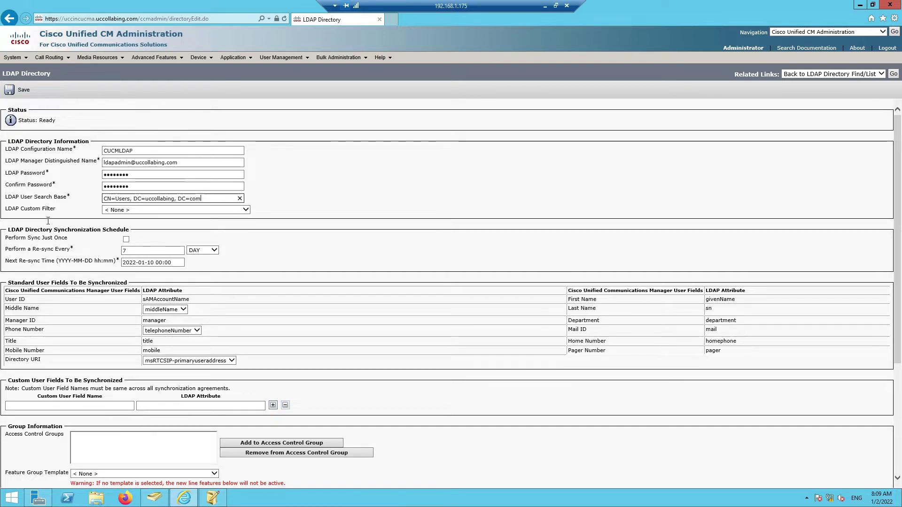
- Keep the re-sync schedule at every 7 DAY
click(18, 232)
drag(157, 236, 142, 236)
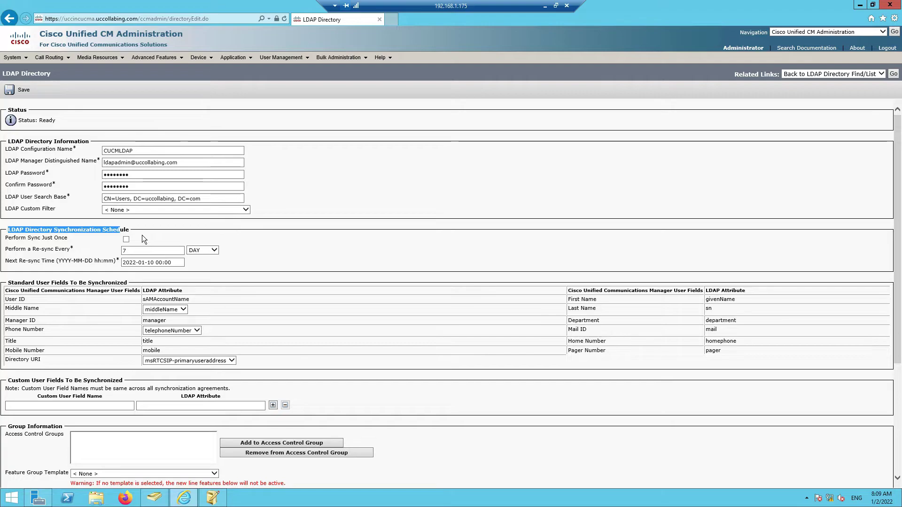
click(202, 250)
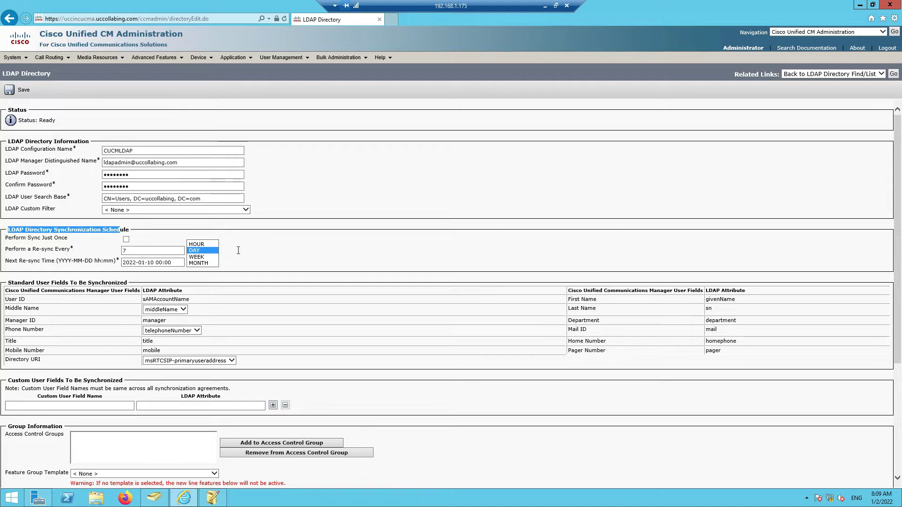
click(84, 255)
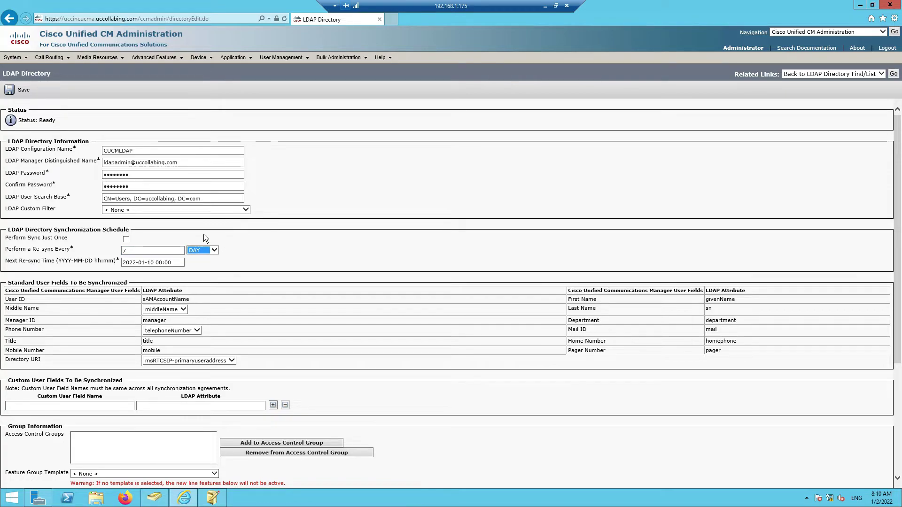
click(200, 249)
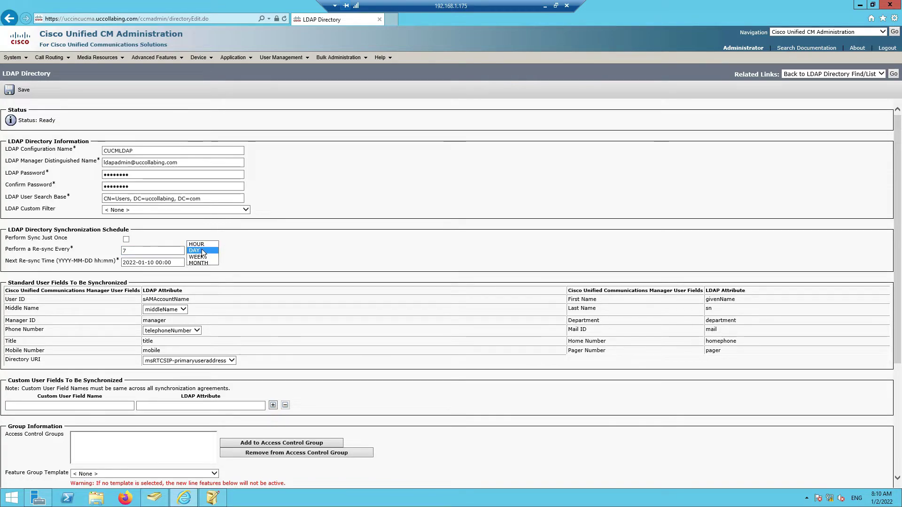
click(207, 254)
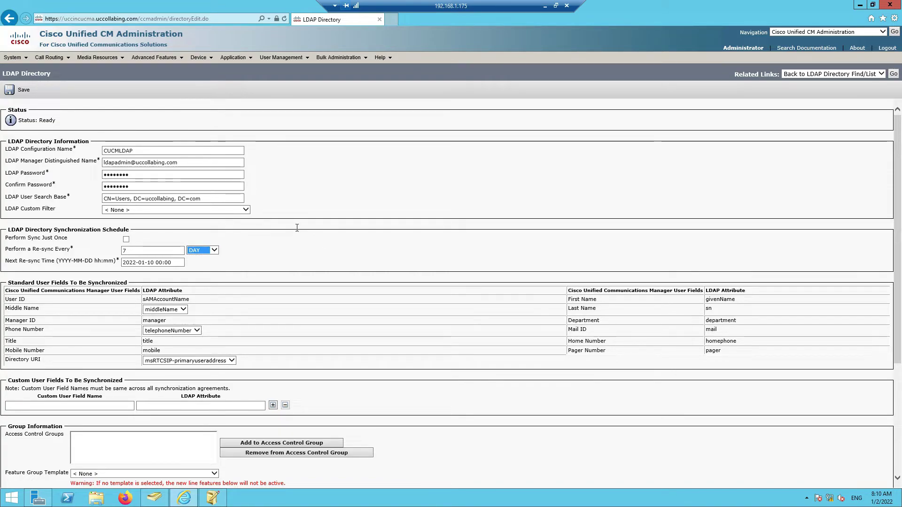
- Under Group Information, open the Add to Access Control Group search
scroll(299, 244, down, 3)
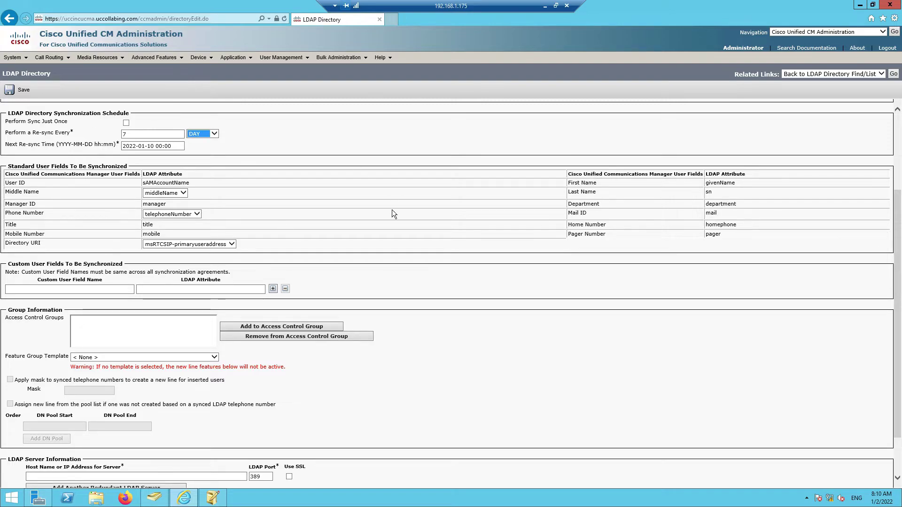
click(175, 171)
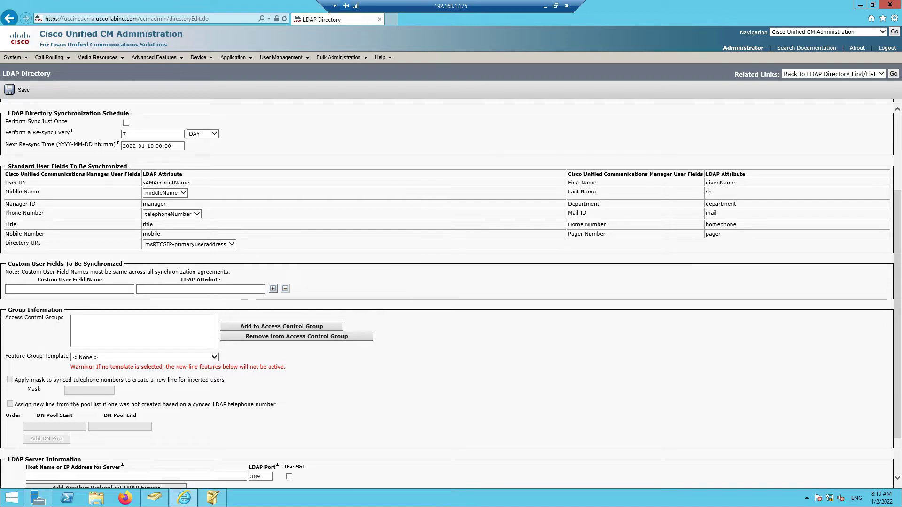
drag(2, 321, 56, 316)
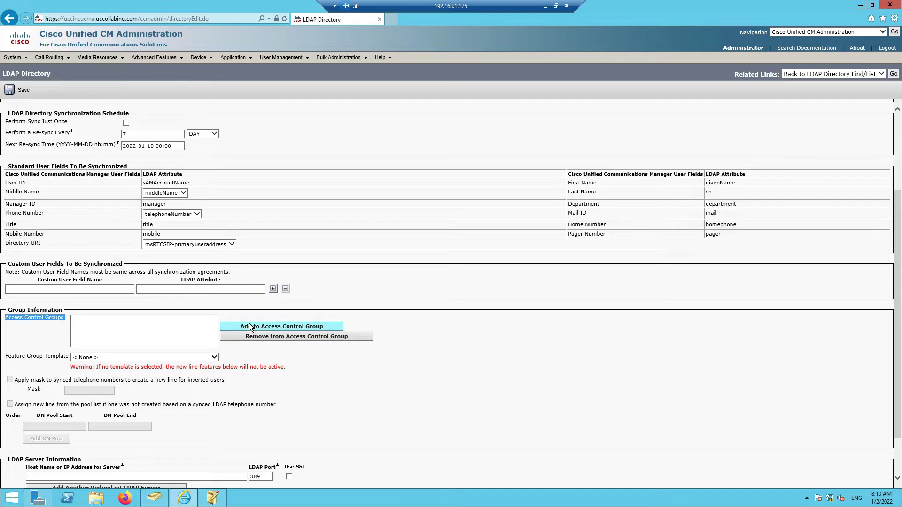
click(290, 324)
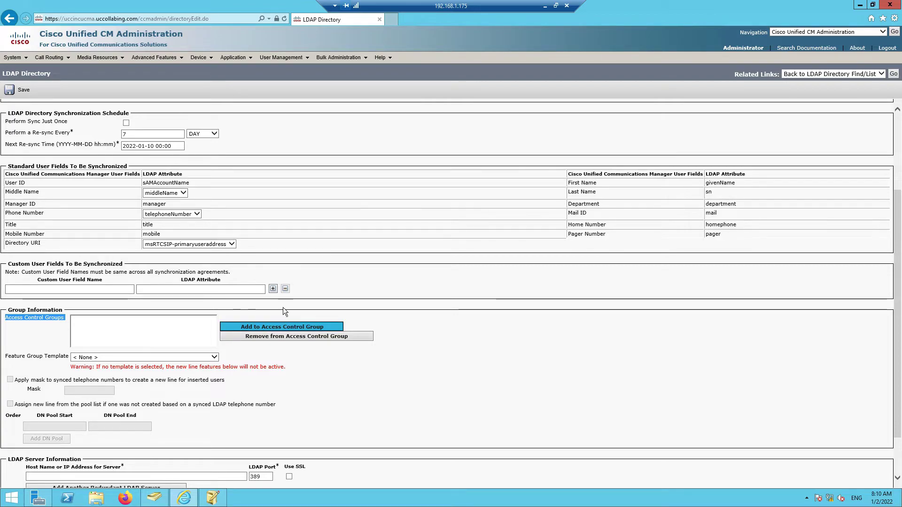
- Search groups whose names contain 'end' and add Standard CCM End Users to the directory
click(269, 101)
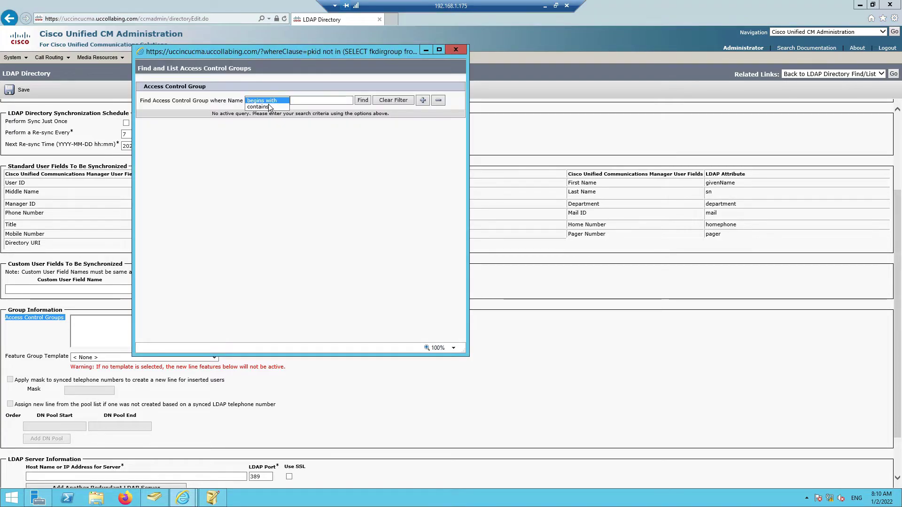
click(262, 114)
click(298, 100)
text(end)
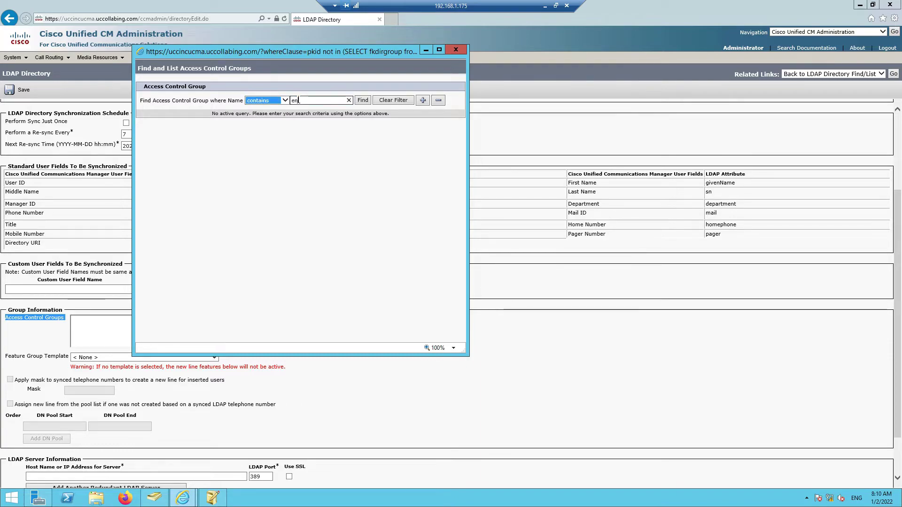
key(Return)
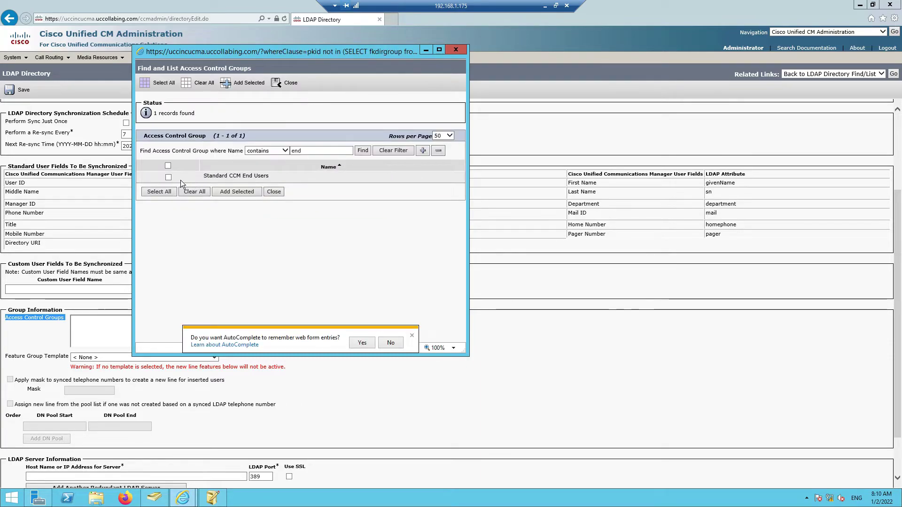
click(168, 178)
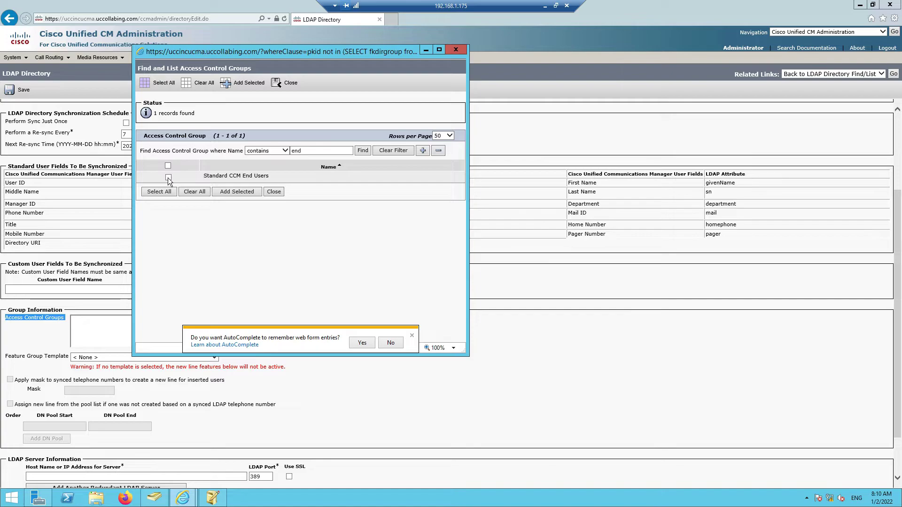
click(237, 193)
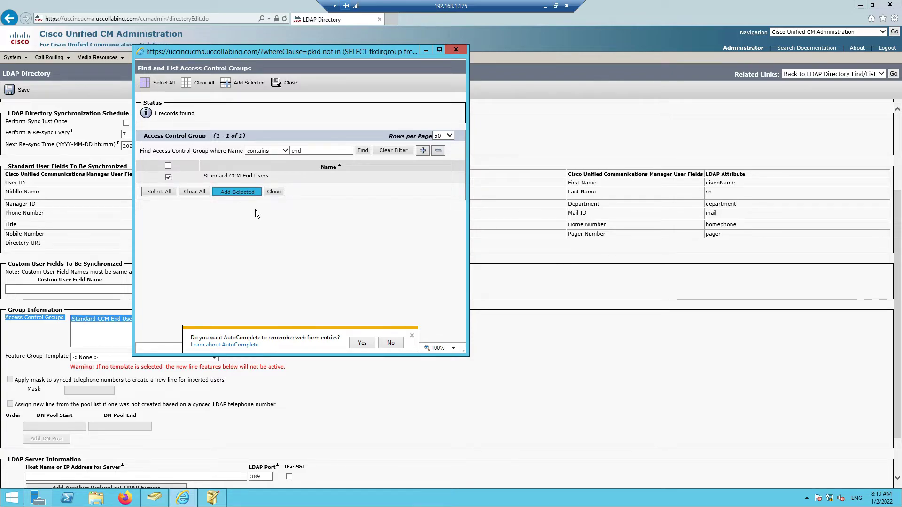
scroll(270, 225, down, 3)
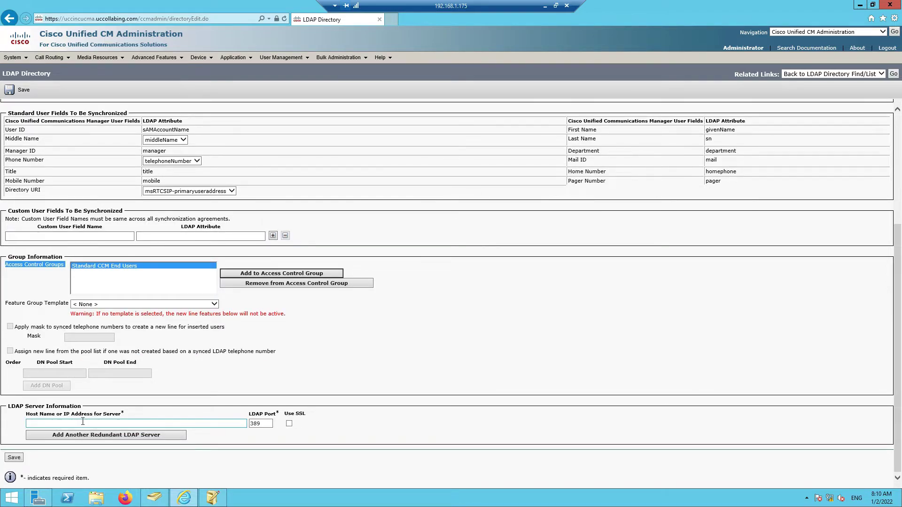
- Enter the LDAP server host address 192.168.1.175 under LDAP Server Information
click(83, 423)
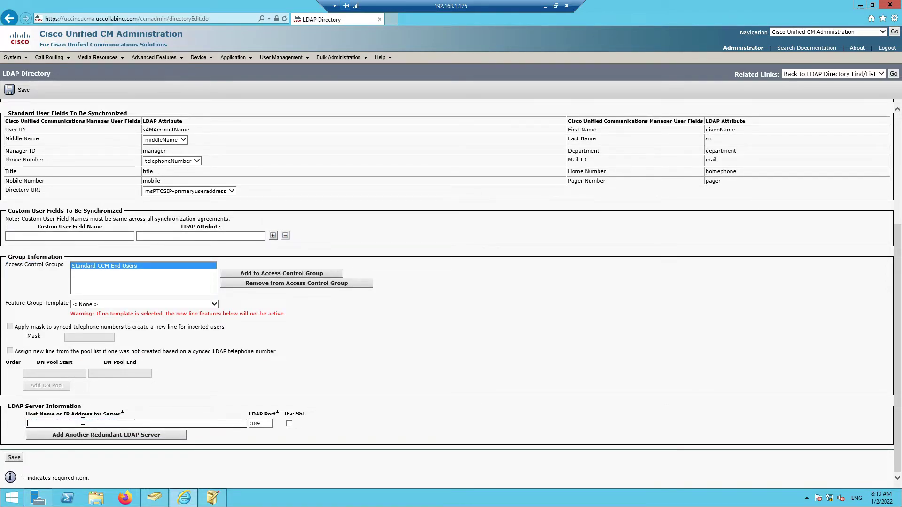
text(192.168.1.175)
scroll(214, 419, up, 3)
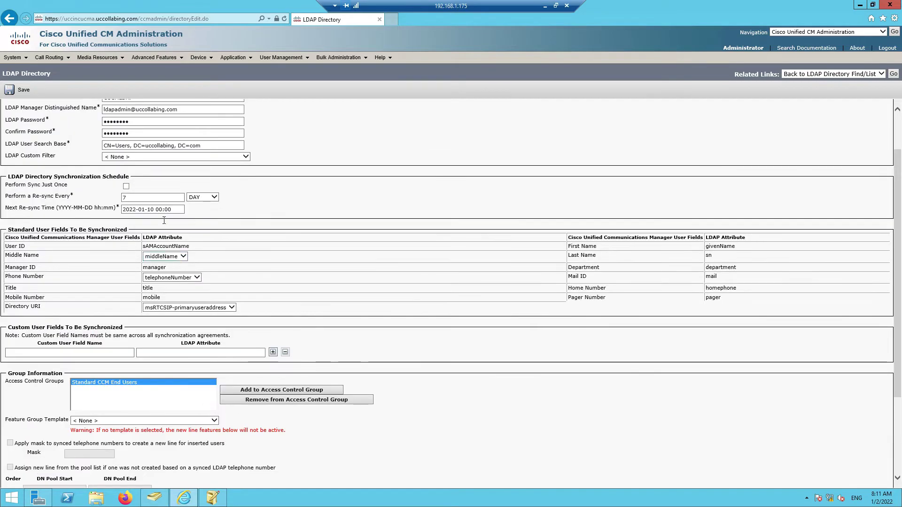
- Copy the user search base value, then save the new CUCMLDAP directory
triple_click(203, 144)
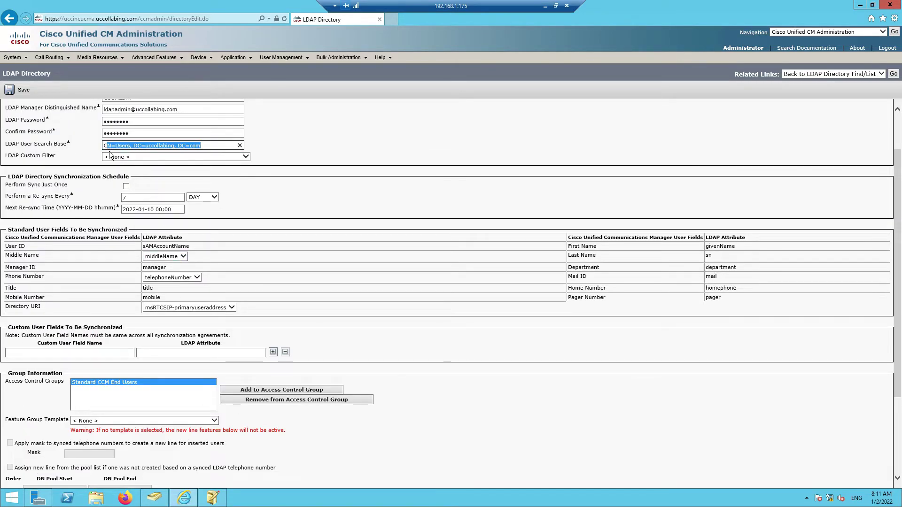
click(203, 145)
triple_click(203, 145)
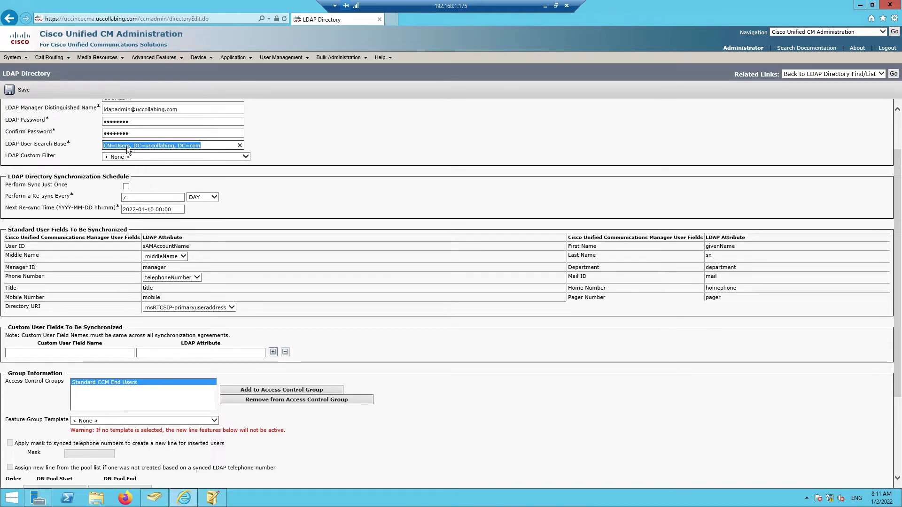
right_click(126, 146)
click(147, 177)
scroll(172, 281, down, 3)
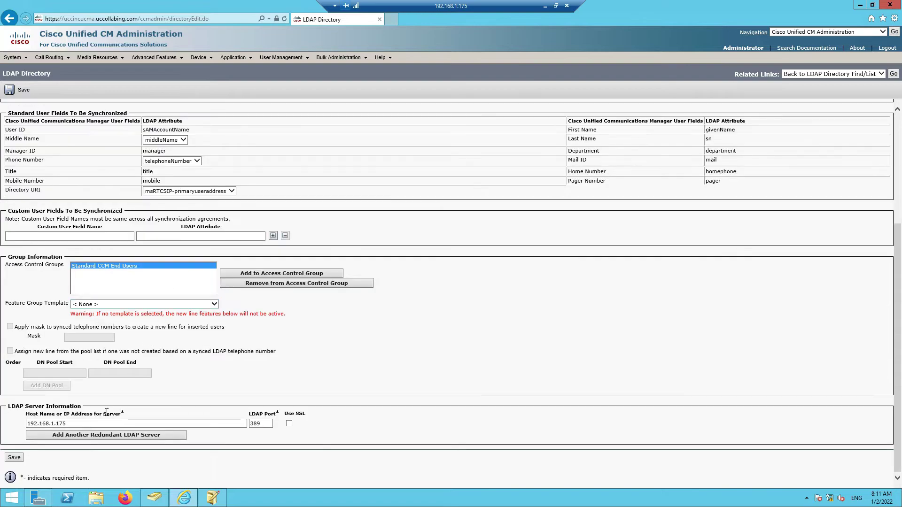
click(14, 458)
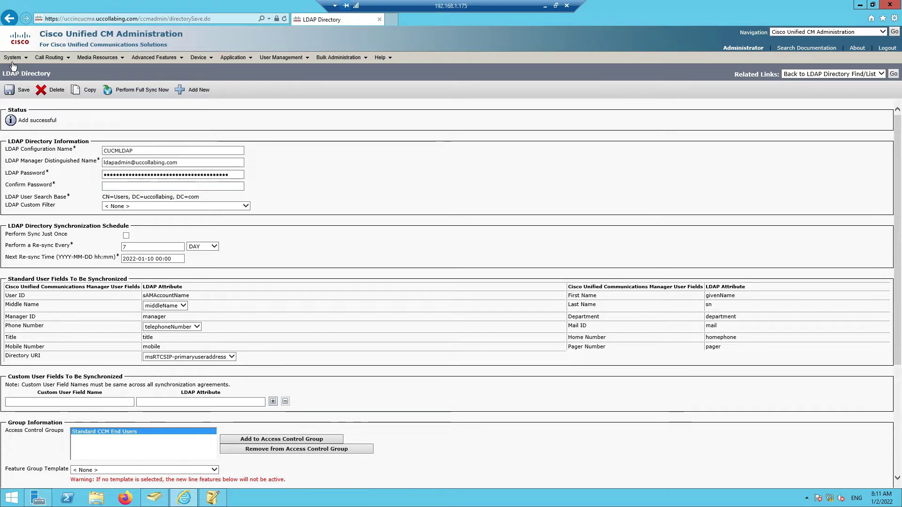
- Go to System > LDAP > LDAP Authentication and tick Use LDAP Authentication for End Users
mouse_move(14, 57)
mouse_move(81, 186)
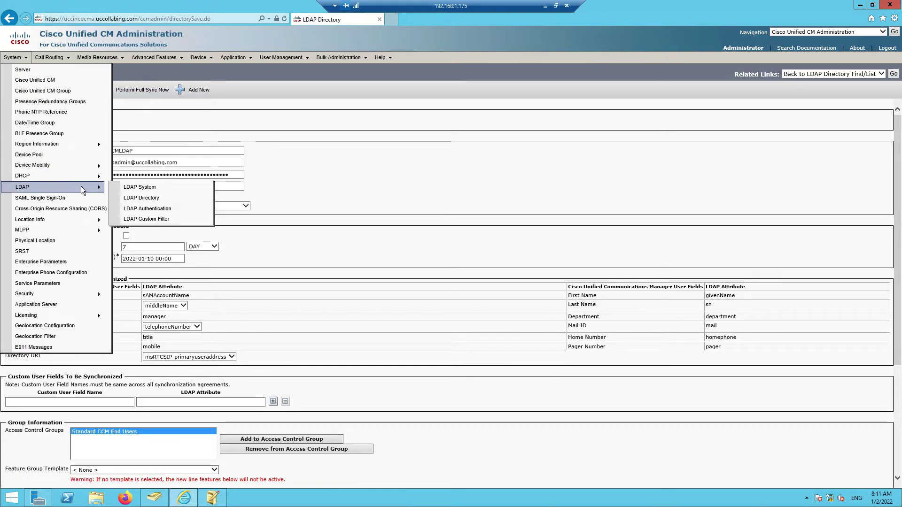
click(136, 212)
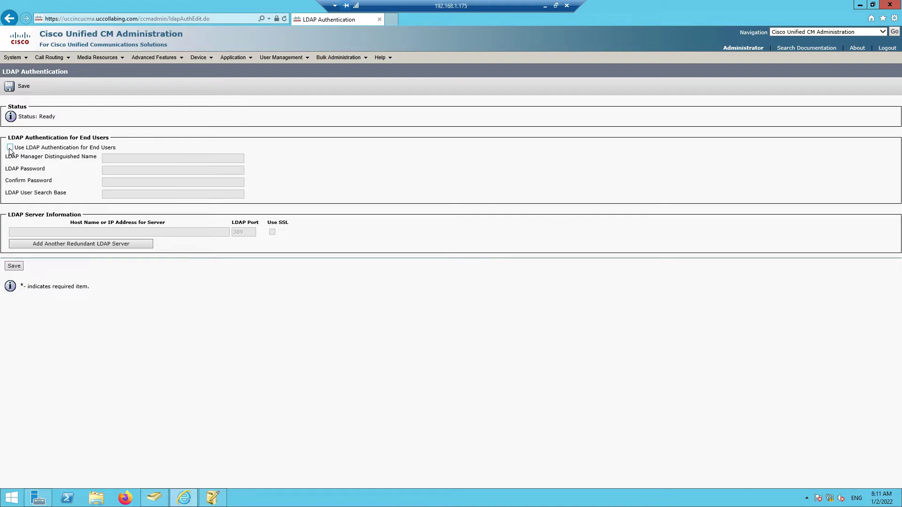
click(10, 148)
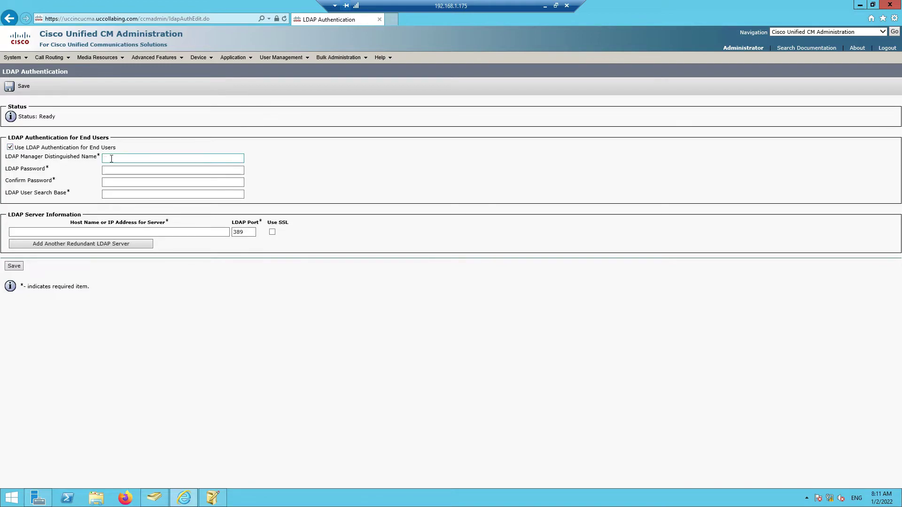
- Enter the LDAP manager account as the distinguished name and type its password
click(113, 158)
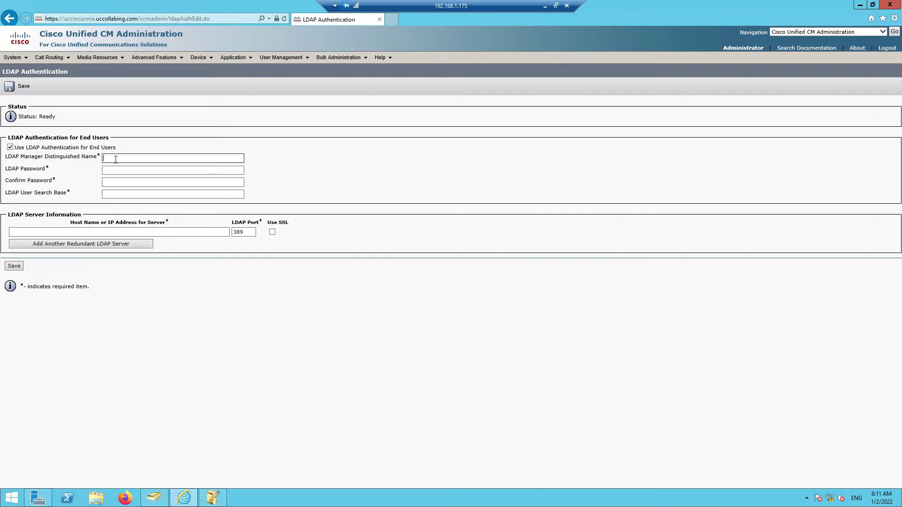
text(LDAP)
key(Tab)
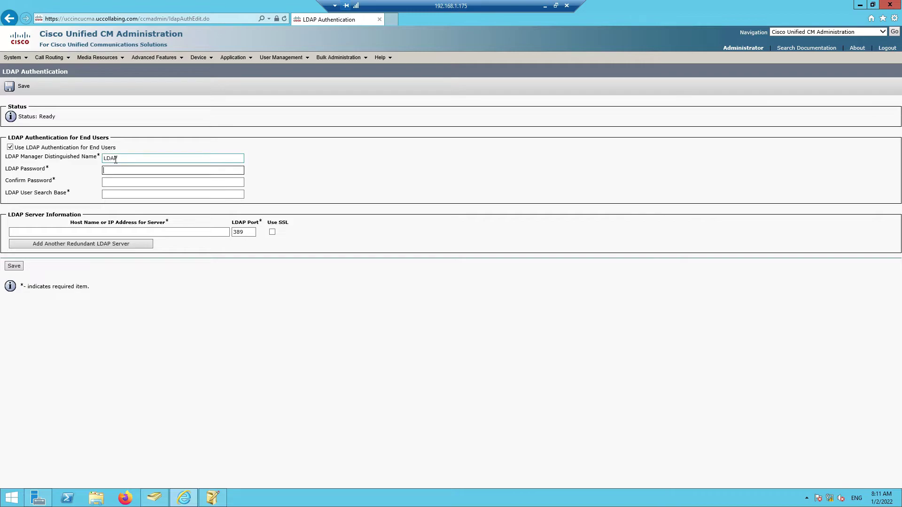
double_click(116, 160)
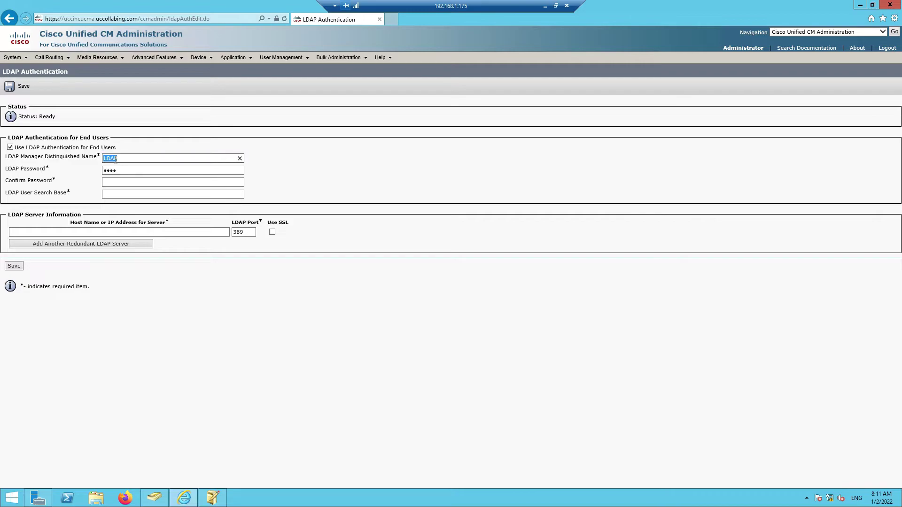
key(BackSpace)
key(Tab)
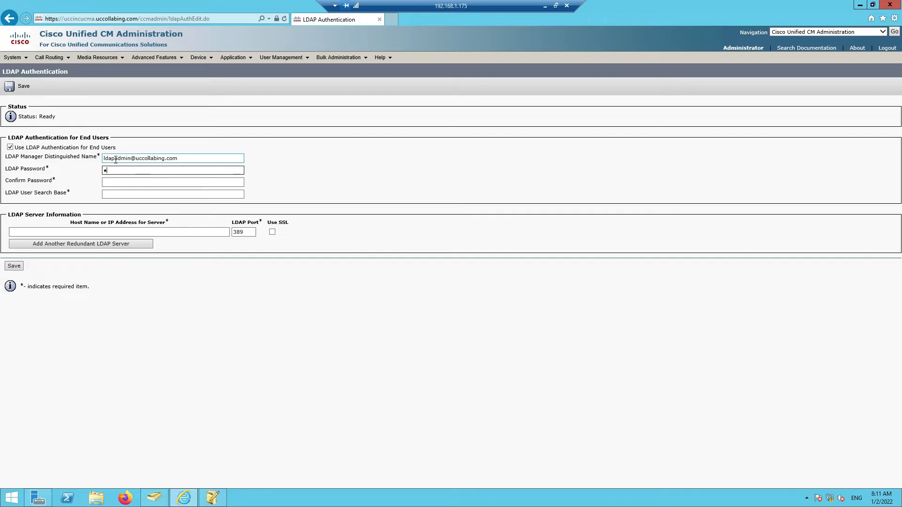
key(Tab)
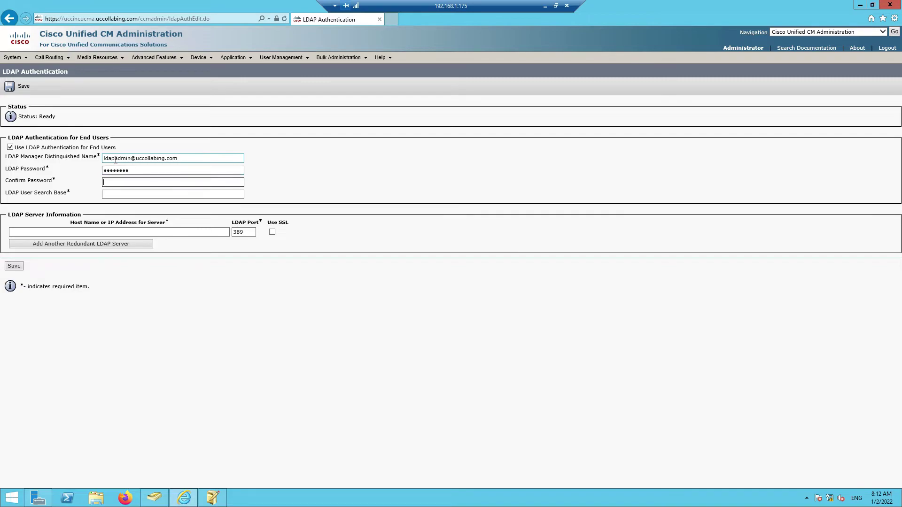
key(Tab)
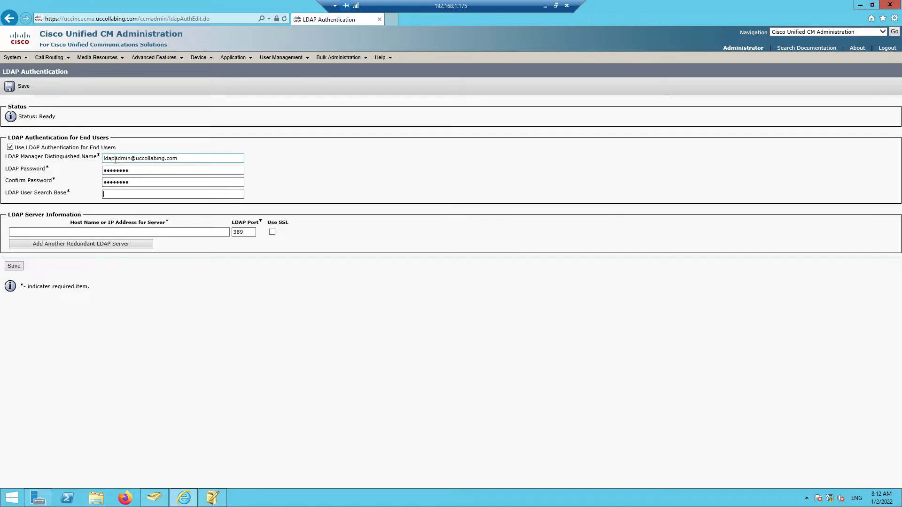
- Paste the CN=Users search base, set host 192.168.1.175, and save the authentication settings
key(ctrl+v)
click(186, 235)
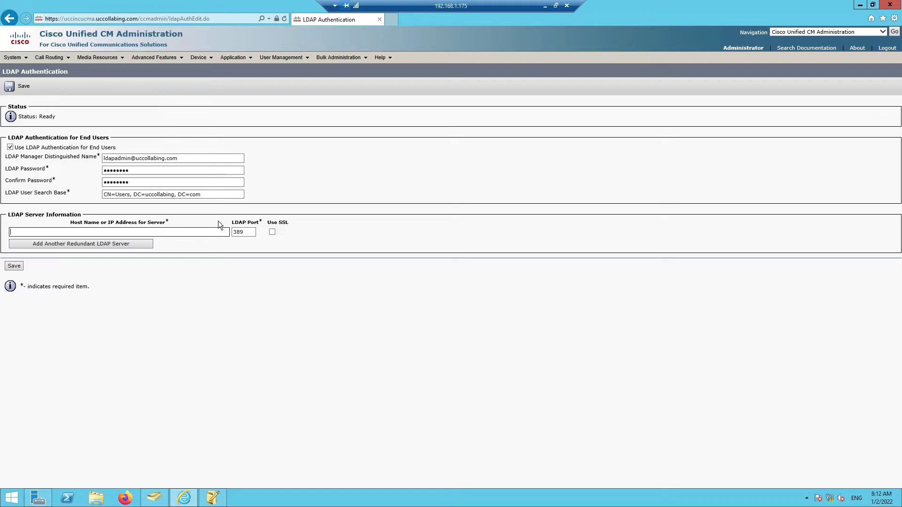
text(192.168.1.175)
click(13, 269)
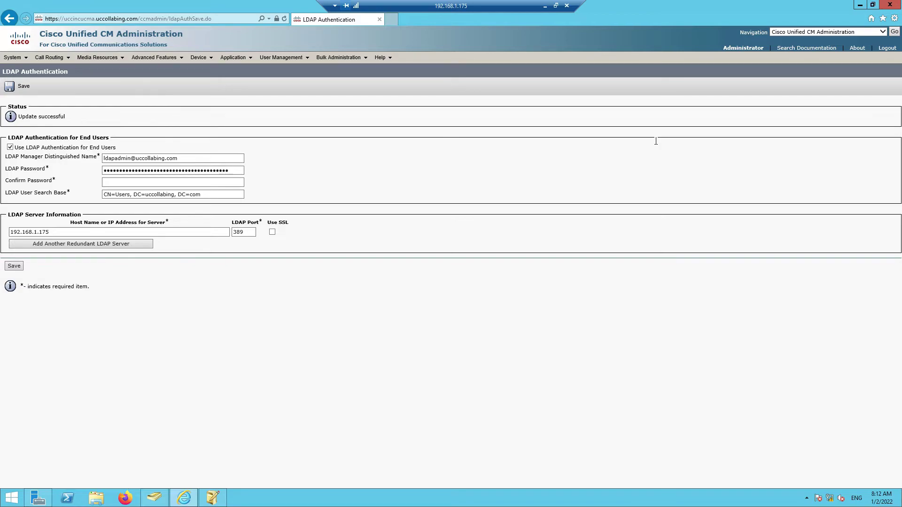
- Open User Management > End User and run Find, which lists 0 users
click(803, 34)
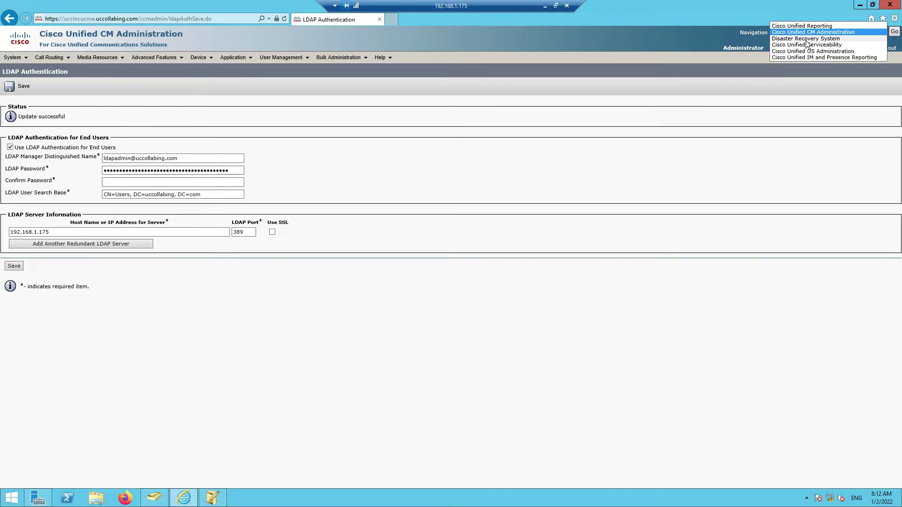
click(676, 109)
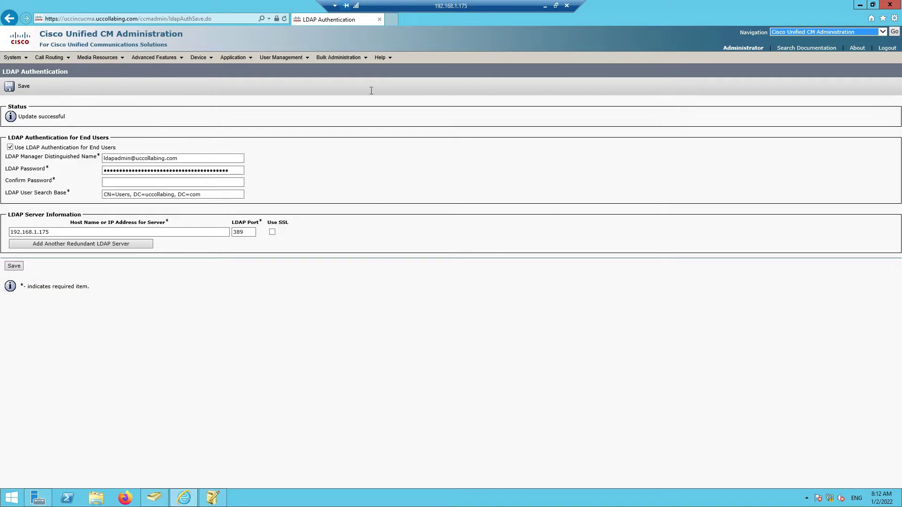
mouse_move(282, 57)
click(296, 80)
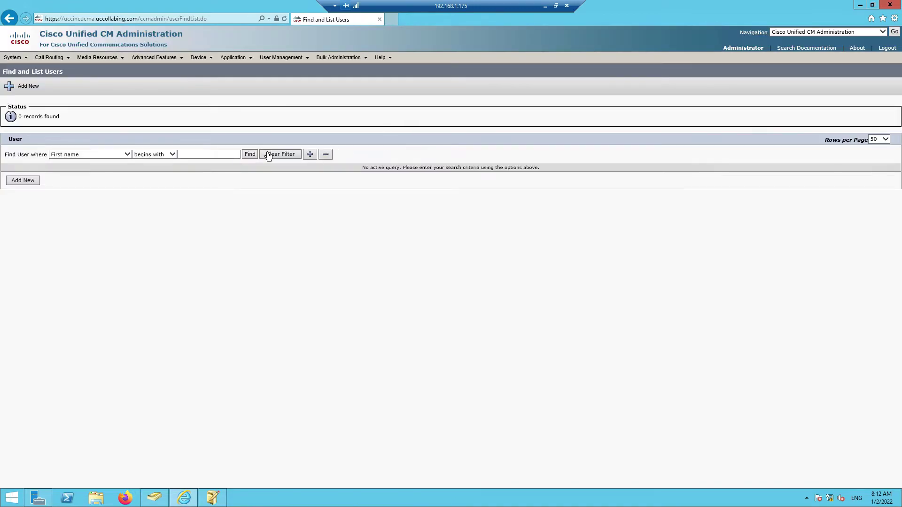
click(254, 155)
- Switch to ADSI Edit to view the CN=Users container and its user accounts and groups
click(214, 498)
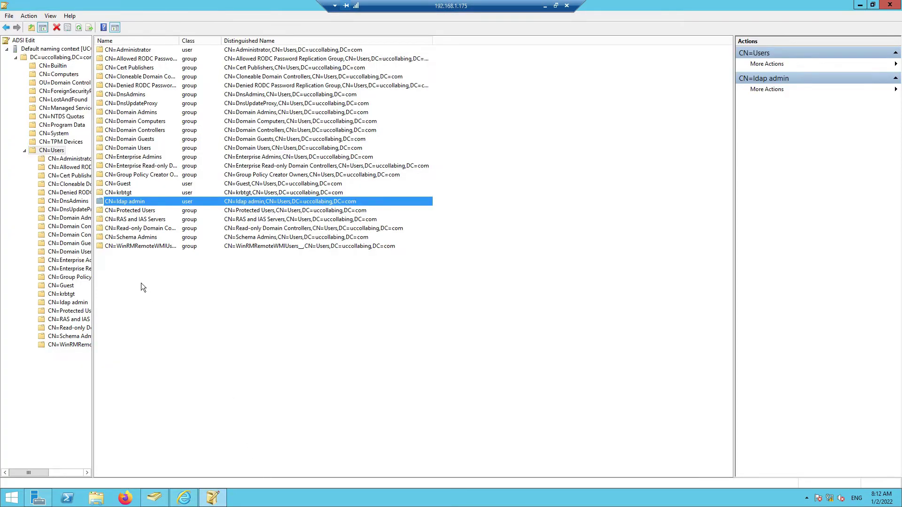
right_click(141, 283)
mouse_move(203, 311)
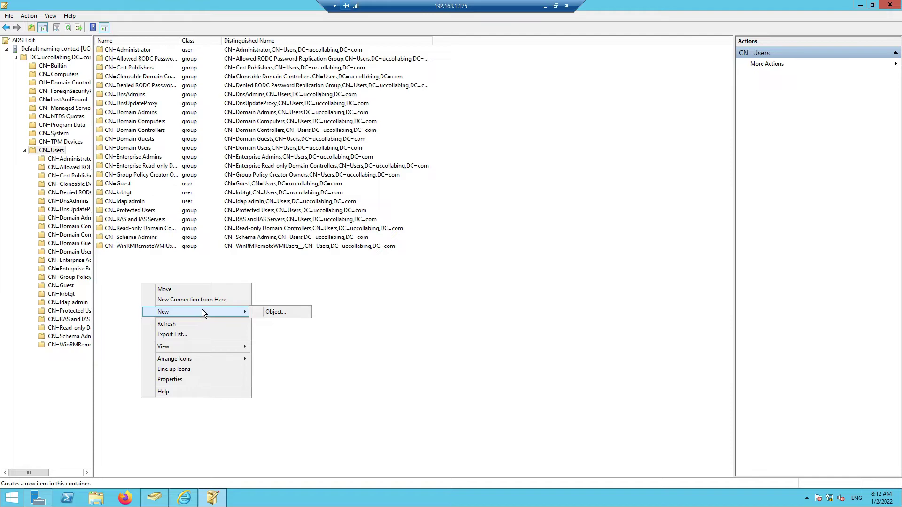
click(124, 291)
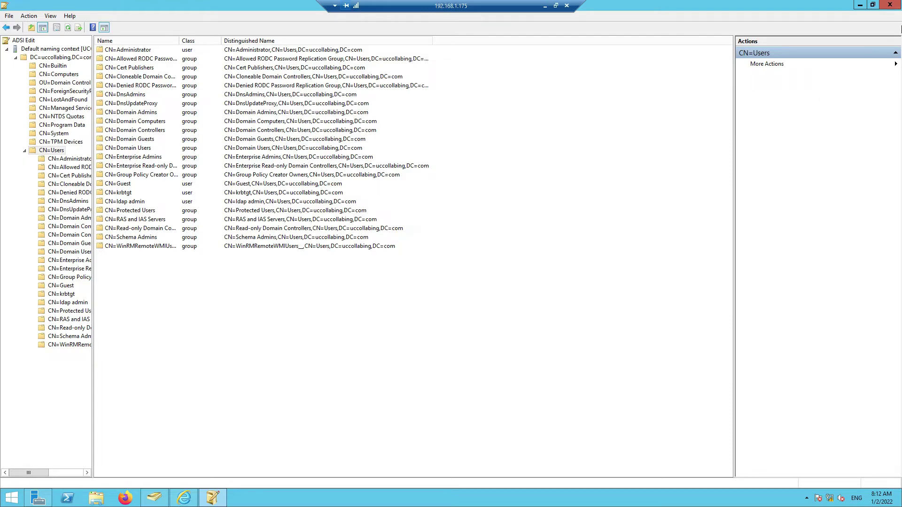
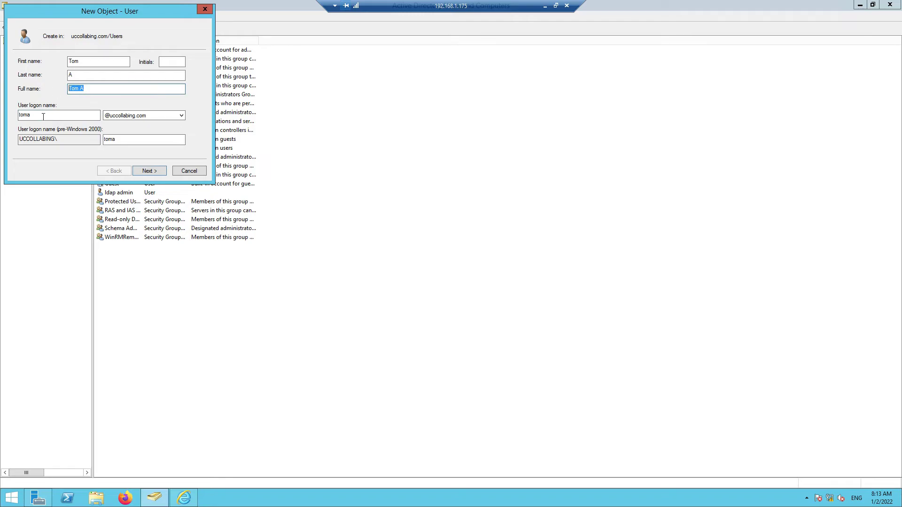
- Finish Tom A's logon name and enter the account password on the password page
click(43, 116)
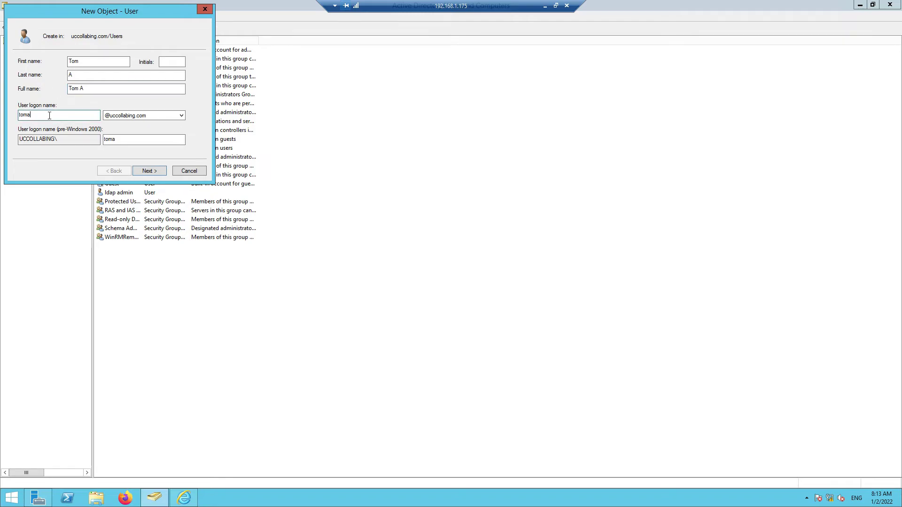
click(159, 171)
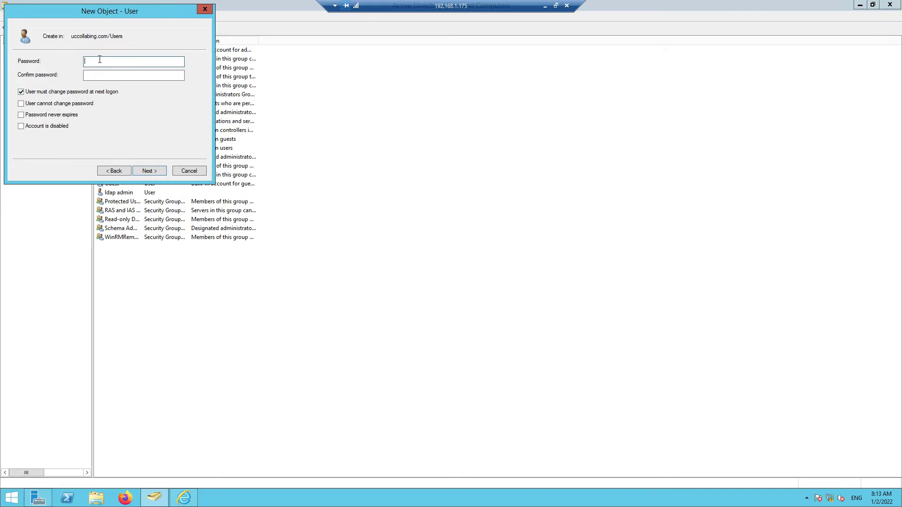
text(••••••••)
key(Tab)
click(93, 92)
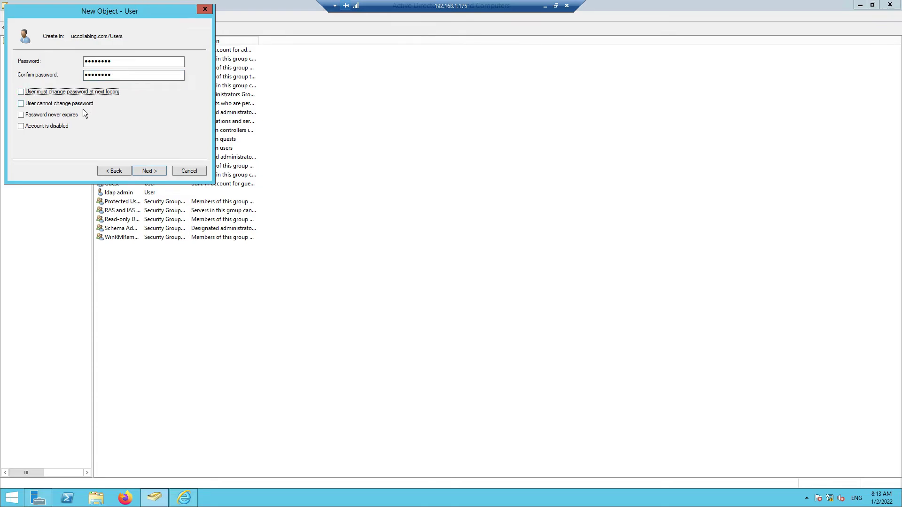
click(76, 115)
click(148, 171)
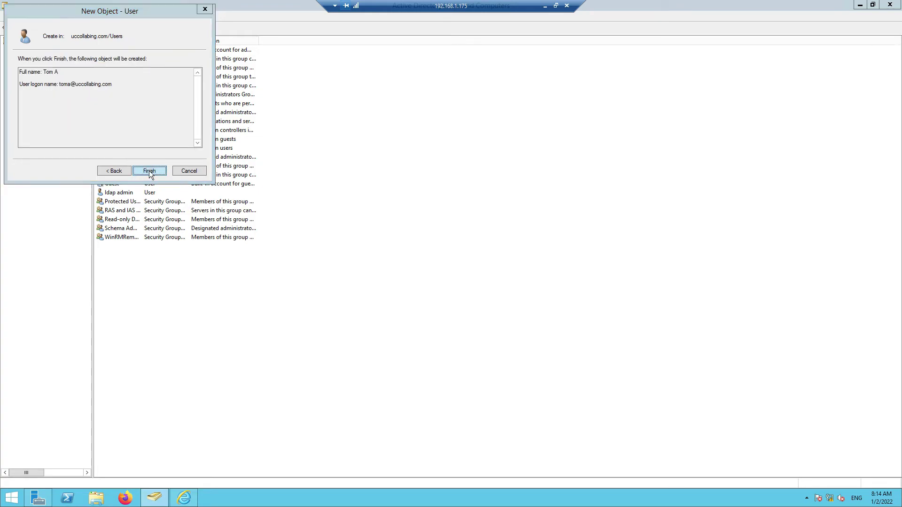
click(148, 171)
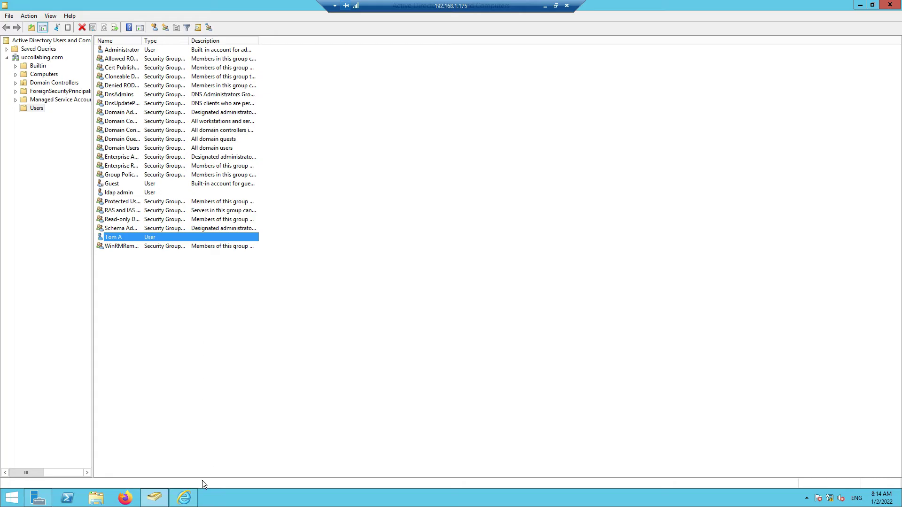
- Return to CUCM, open CUCMLDAP under System > LDAP > LDAP Directory, and select its re-sync interval
click(183, 498)
click(245, 158)
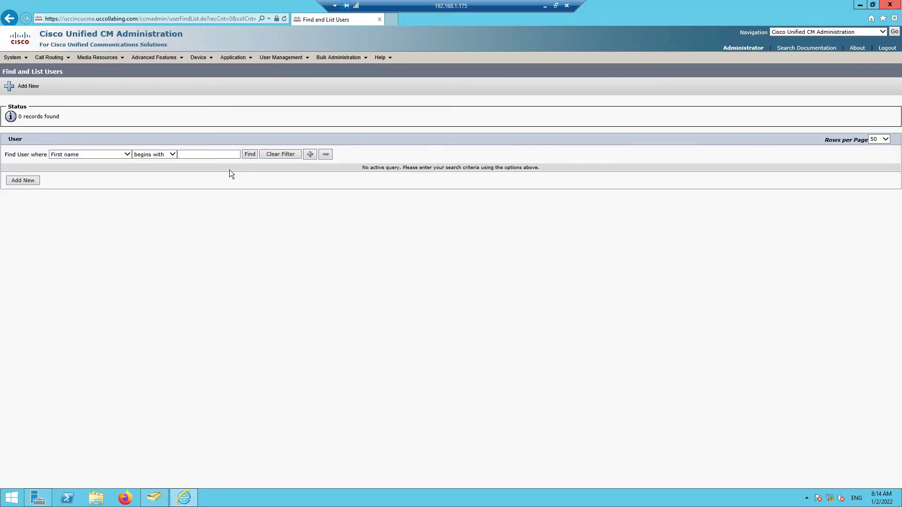
click(13, 57)
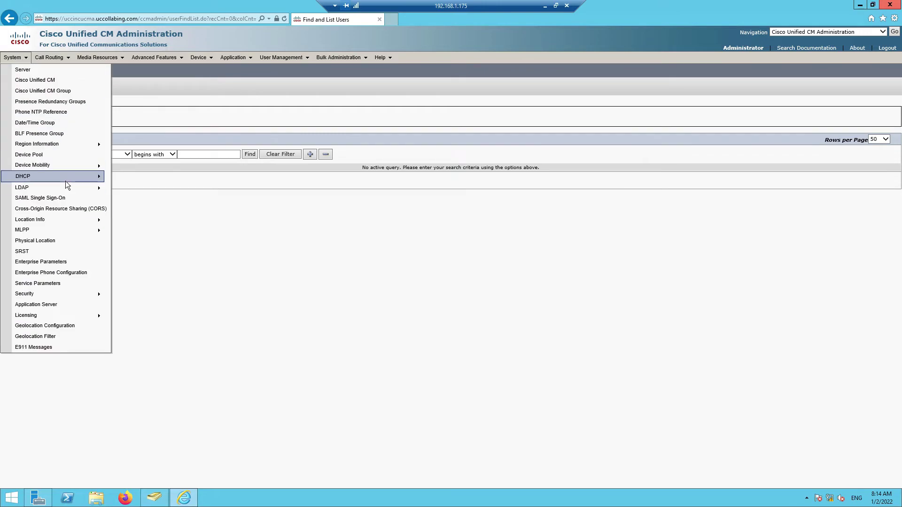
mouse_move(73, 186)
click(129, 198)
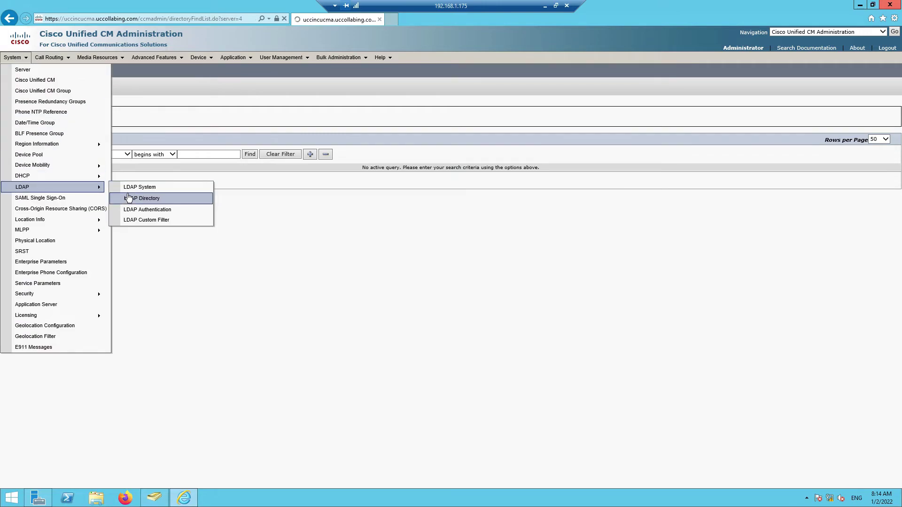
click(296, 120)
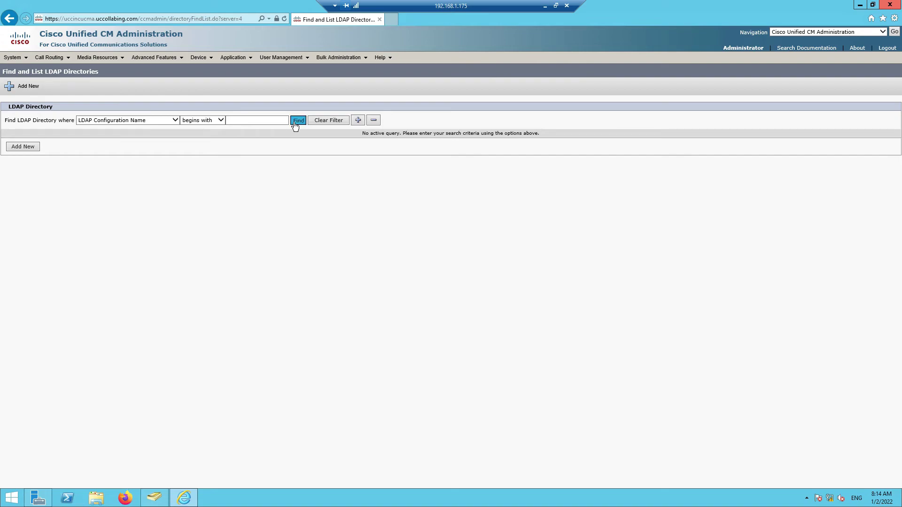
click(76, 180)
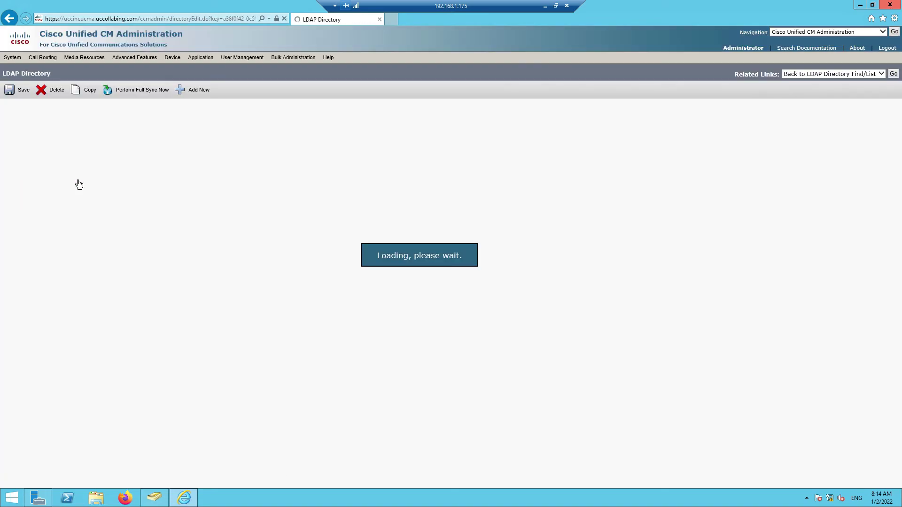
double_click(132, 249)
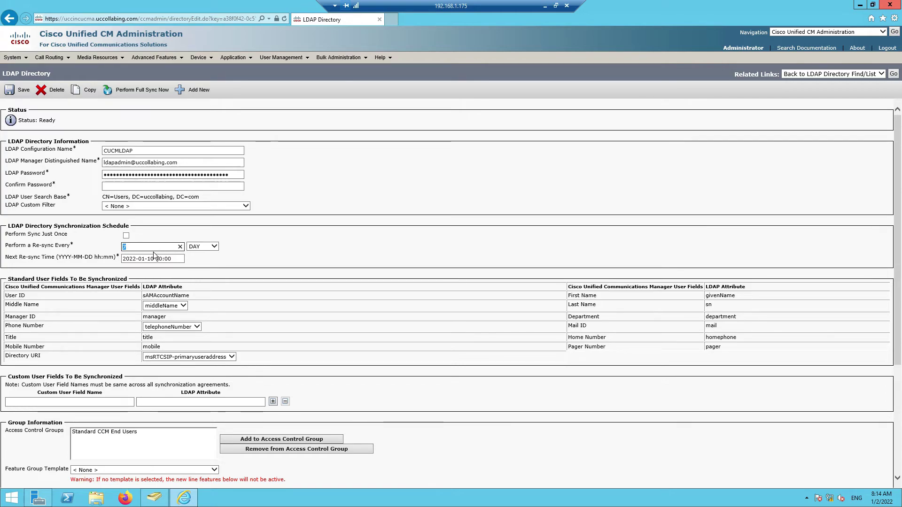
- Clear the password mismatch warning, re-enter the matching CUCMLDAP LDAP password and confirmation, and save
click(134, 96)
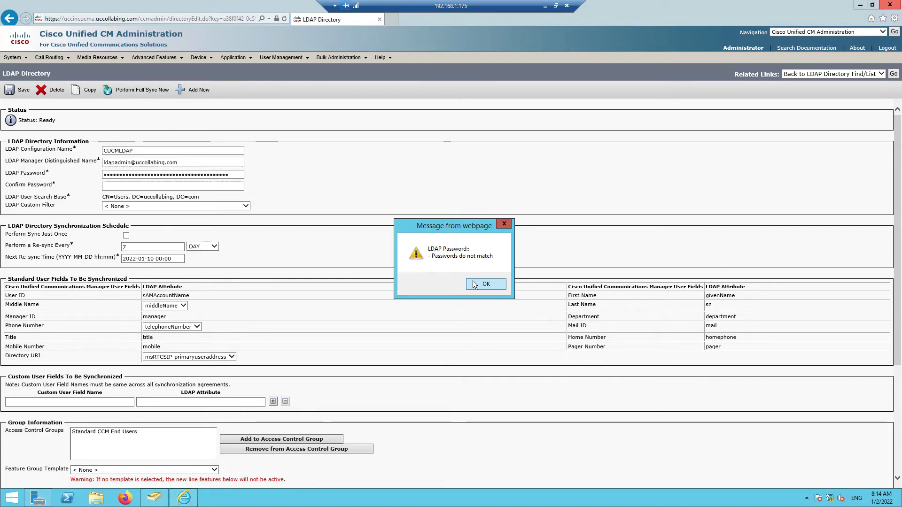
click(473, 280)
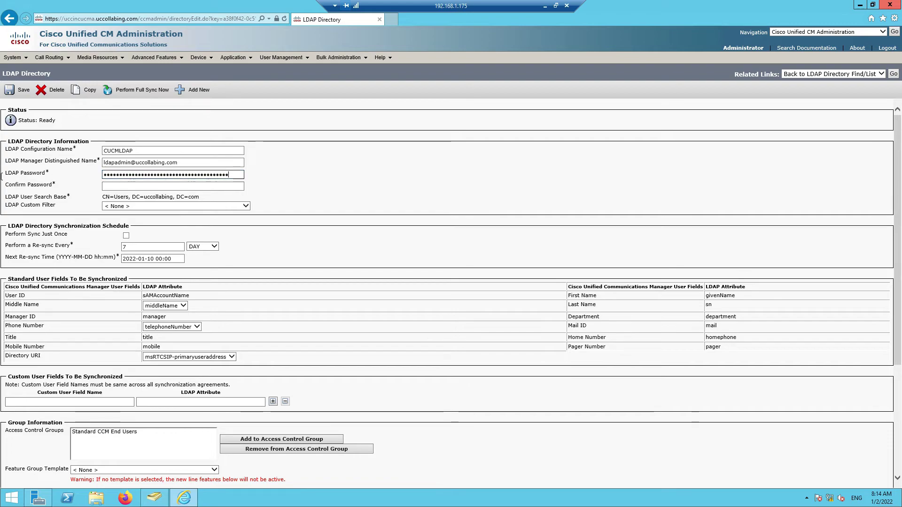
key(ctrl+a)
text(*****)
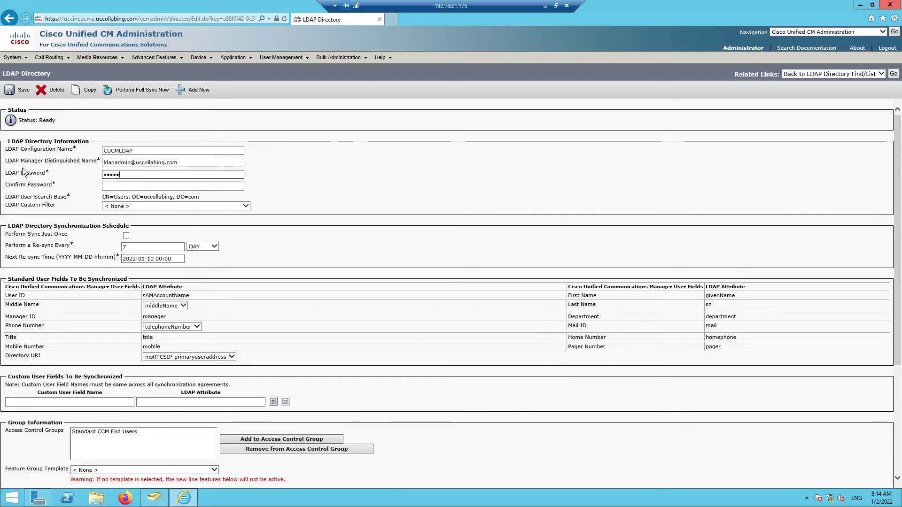
text(***)
key(Tab)
text(***)
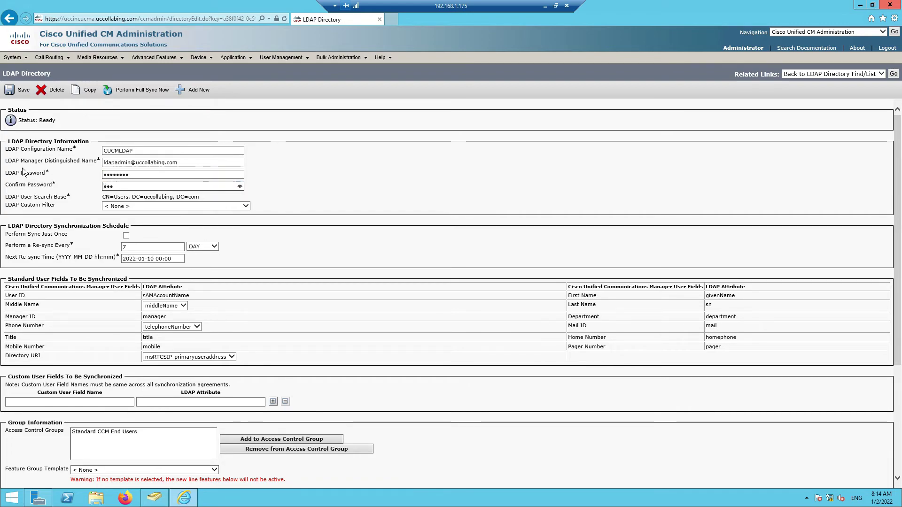
text(*****)
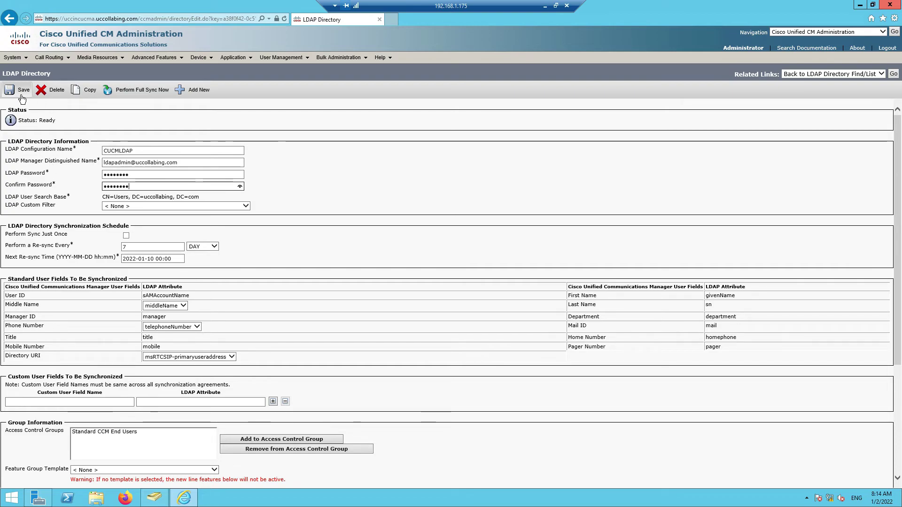
click(21, 91)
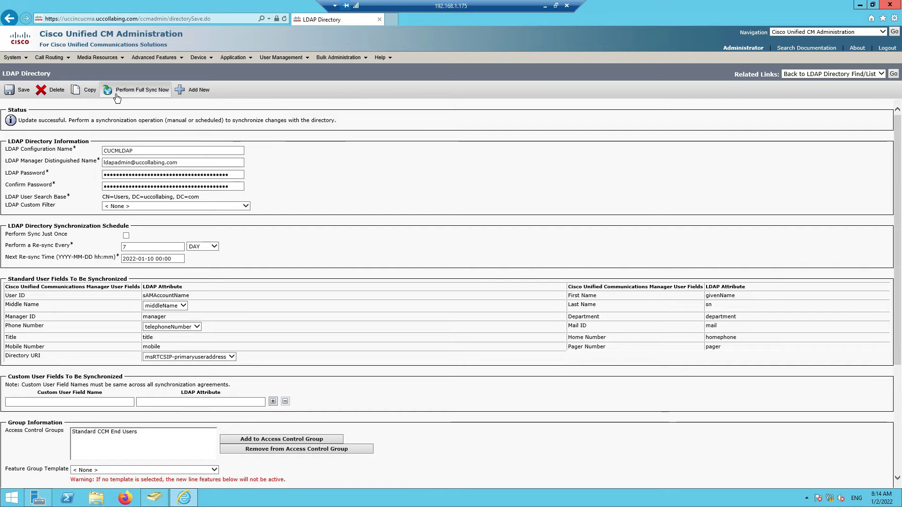
- Start and confirm a CUCMLDAP full sync, then go to User Management > End User
click(117, 95)
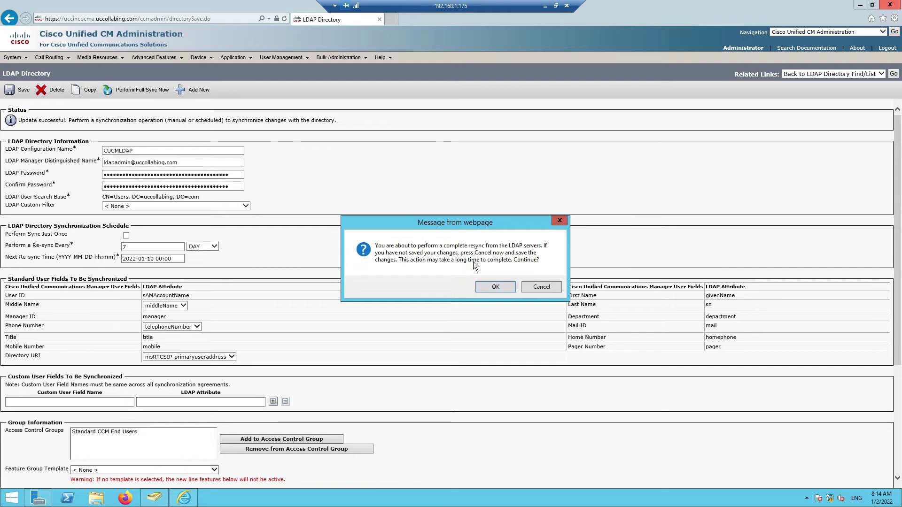
click(495, 287)
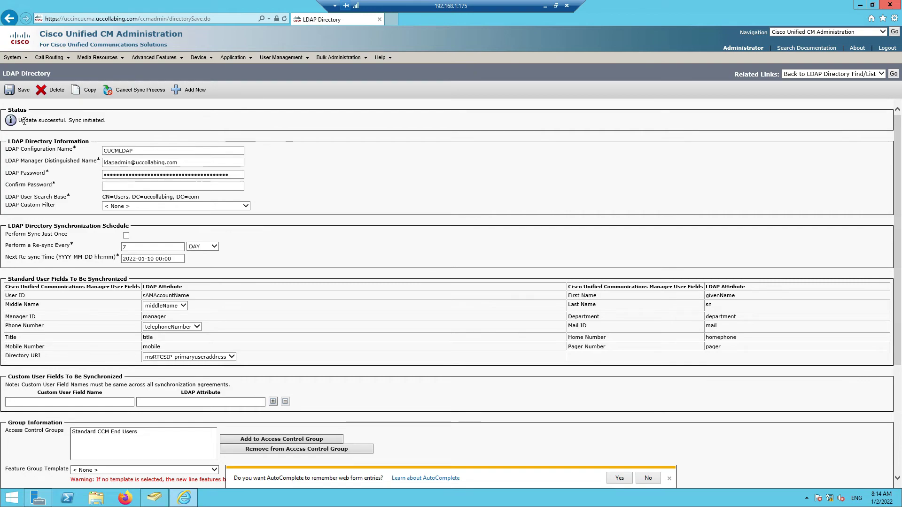
drag(18, 120, 117, 121)
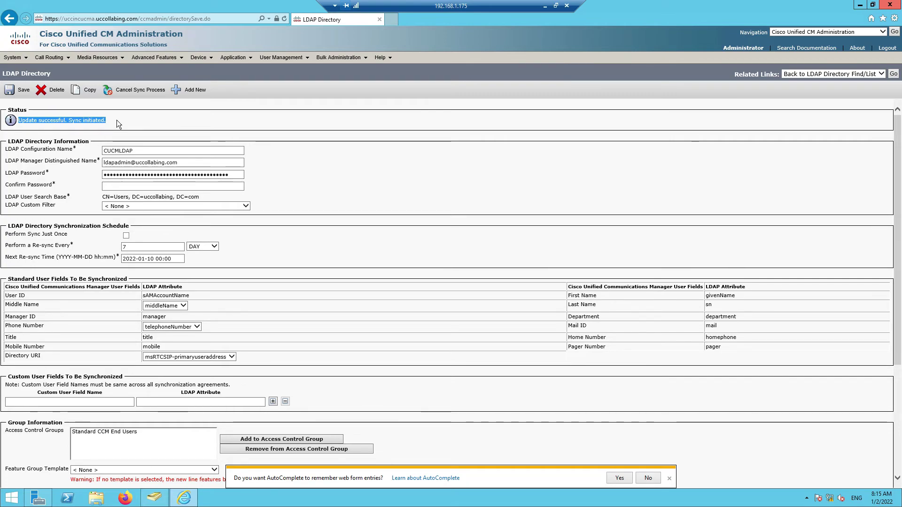
mouse_move(281, 57)
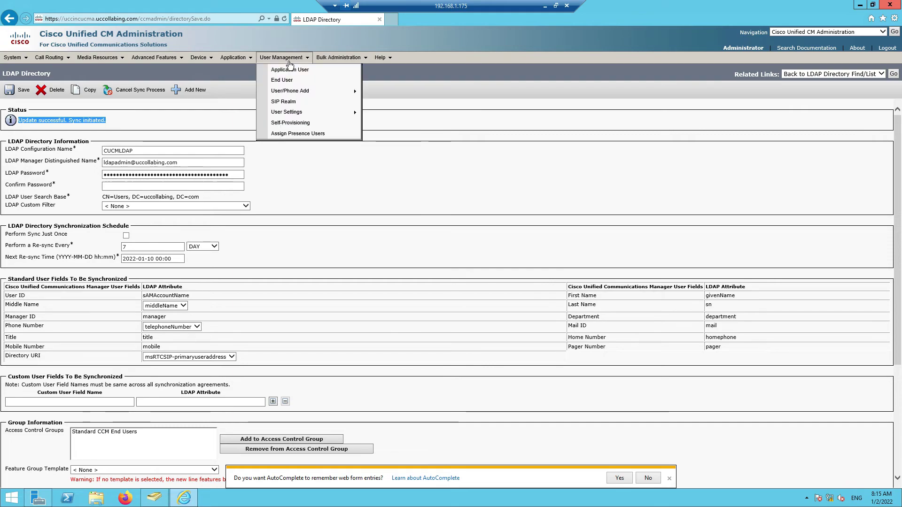
click(296, 86)
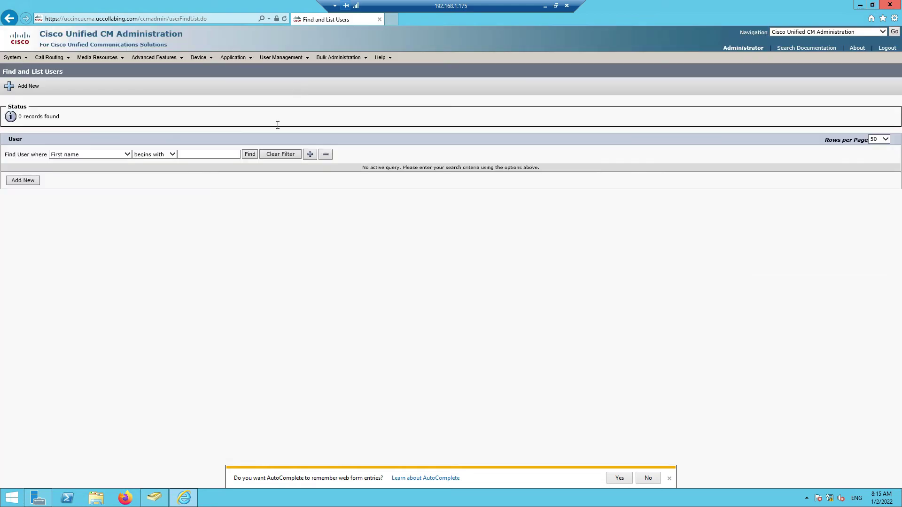
- Search the end users, then reopen the CUCMLDAP directory page to check the sync
click(251, 153)
click(250, 154)
click(13, 57)
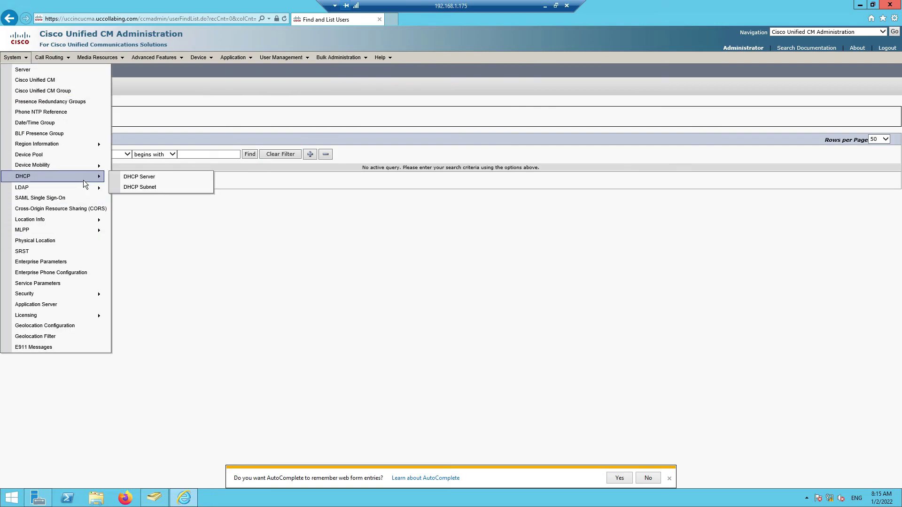
mouse_move(83, 186)
click(141, 199)
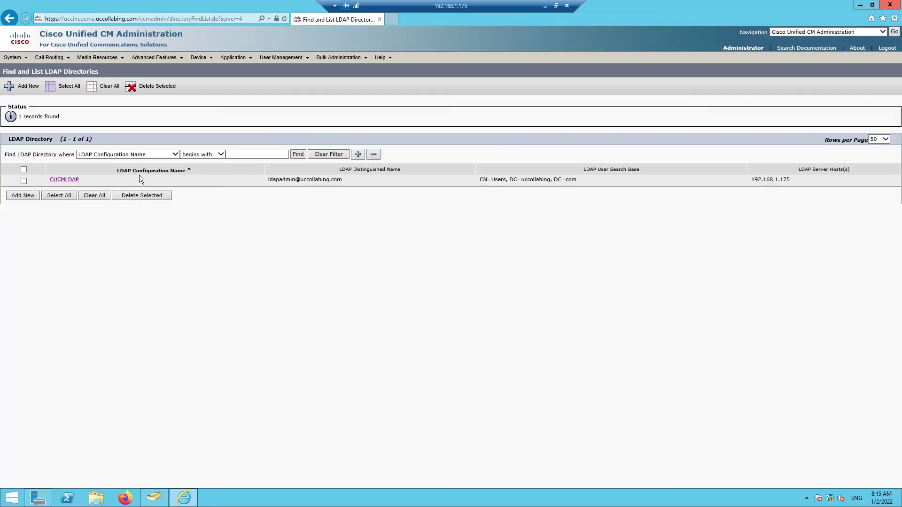
click(69, 181)
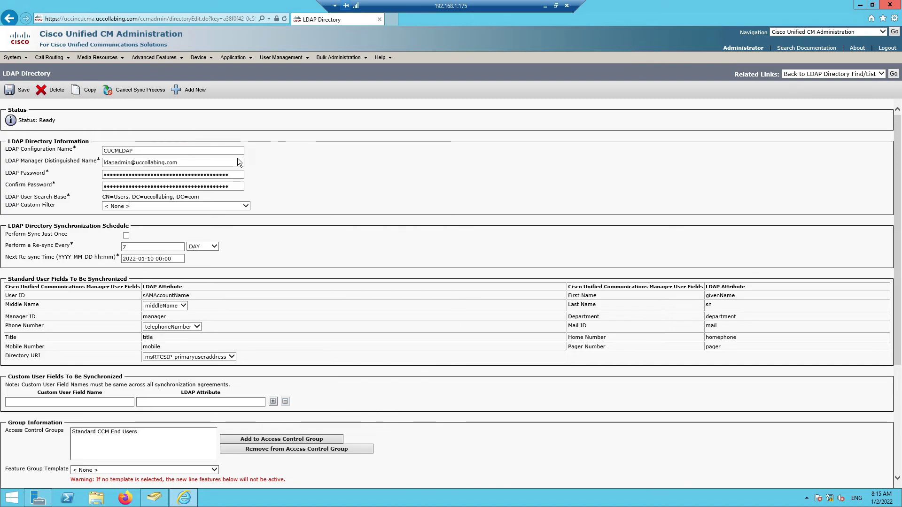
- Reload the CUCMLDAP page until the sync finishes, then return to the End User list
click(284, 18)
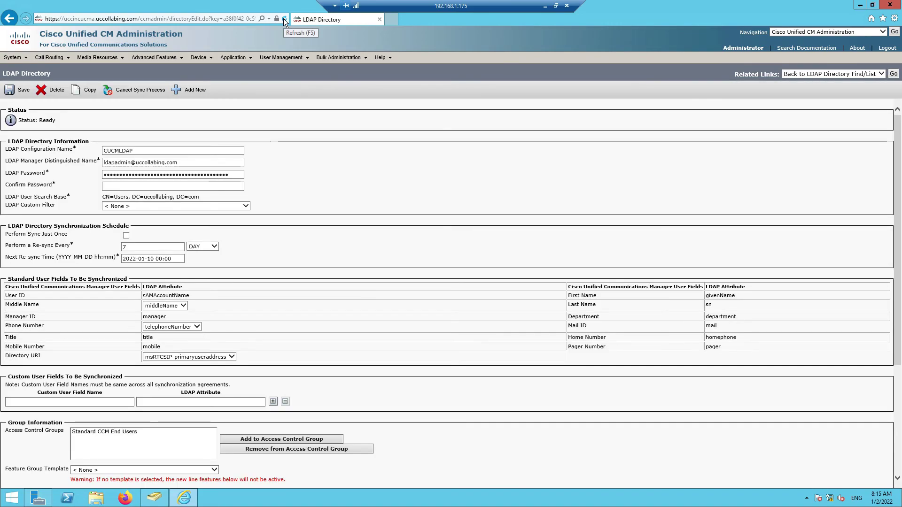
click(284, 18)
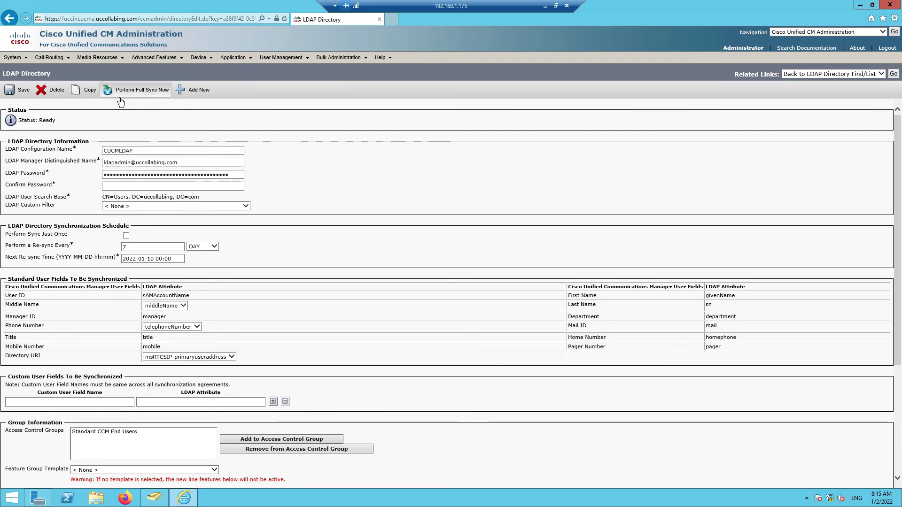
mouse_move(282, 58)
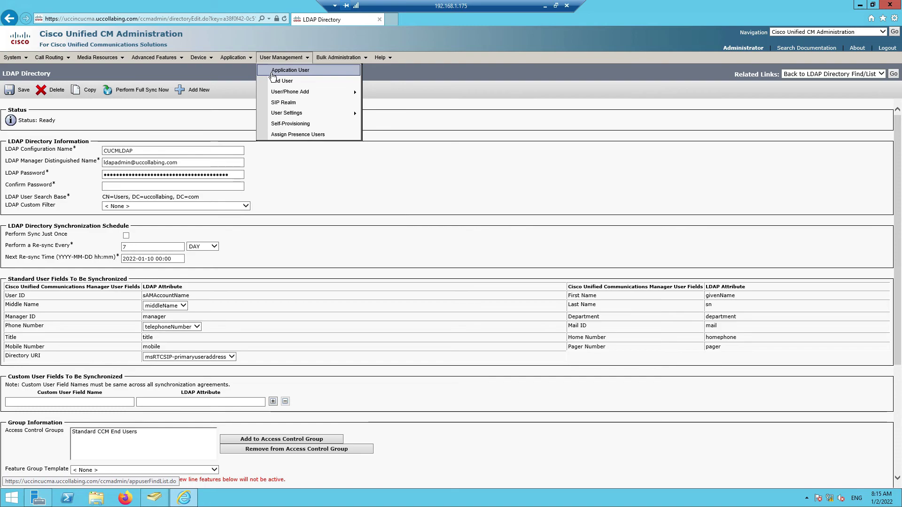
click(282, 81)
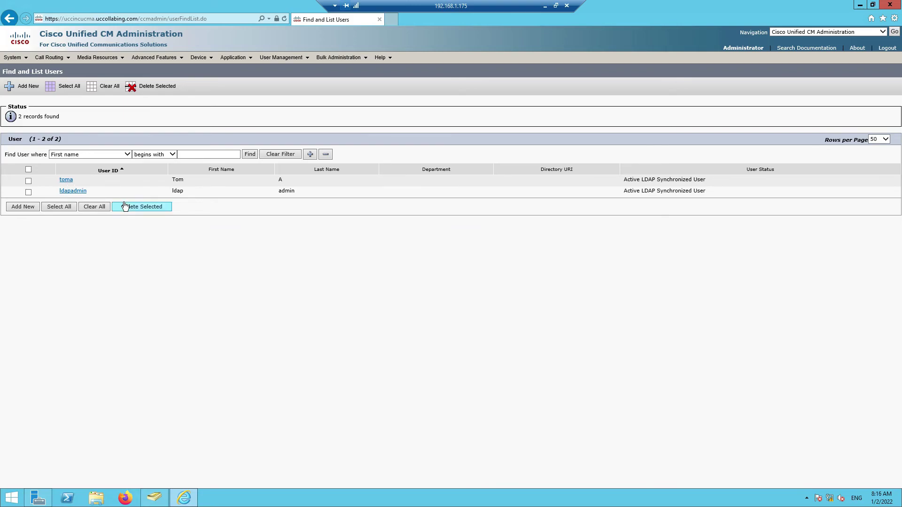
- Open user toma's End User Configuration and review its user ID, first name Tom and other fields
click(65, 180)
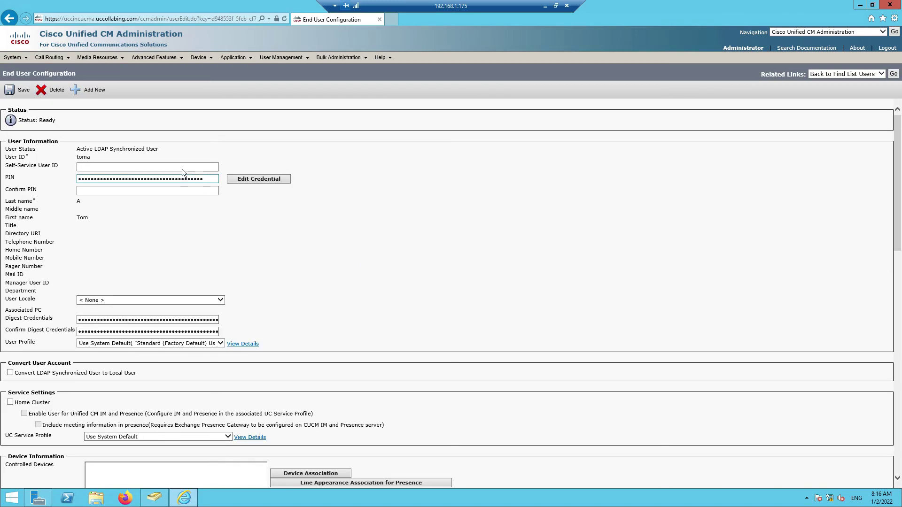
drag(78, 158, 91, 159)
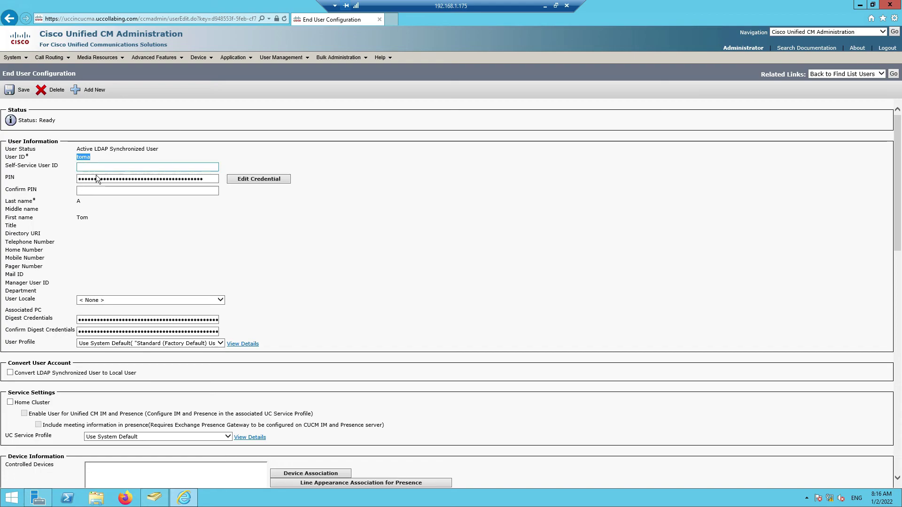
click(81, 200)
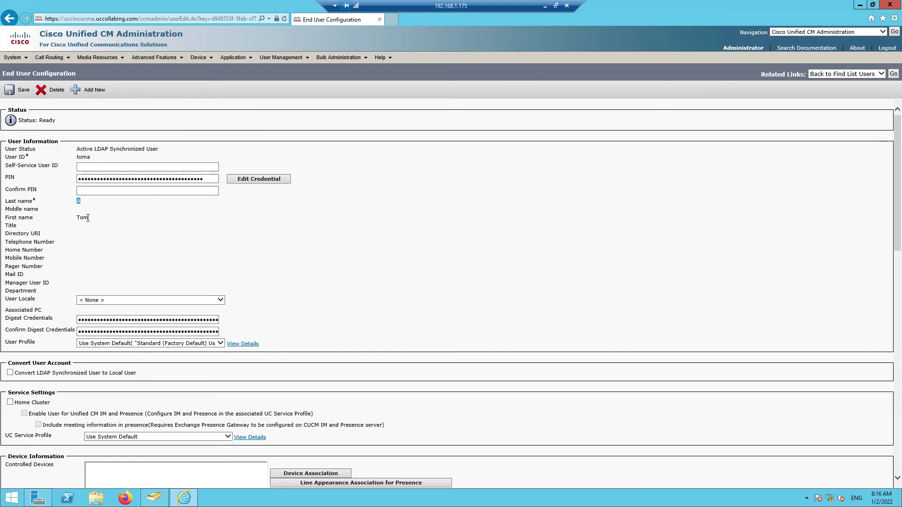
drag(88, 217, 74, 217)
scroll(127, 223, down, 5)
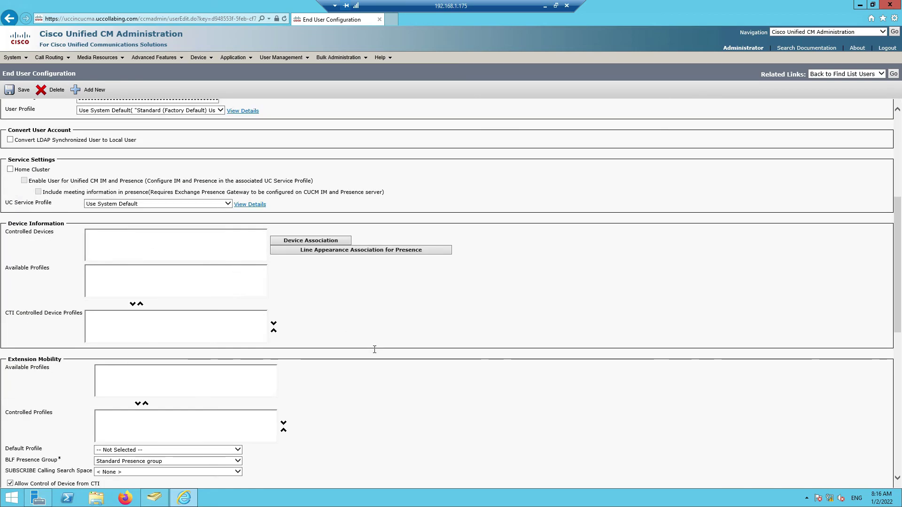
scroll(375, 350, down, 10)
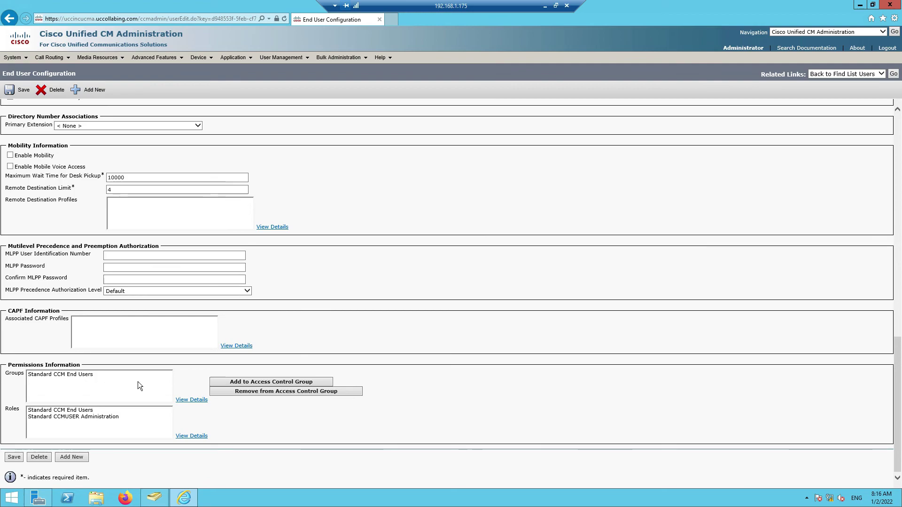
scroll(371, 331, up, 10)
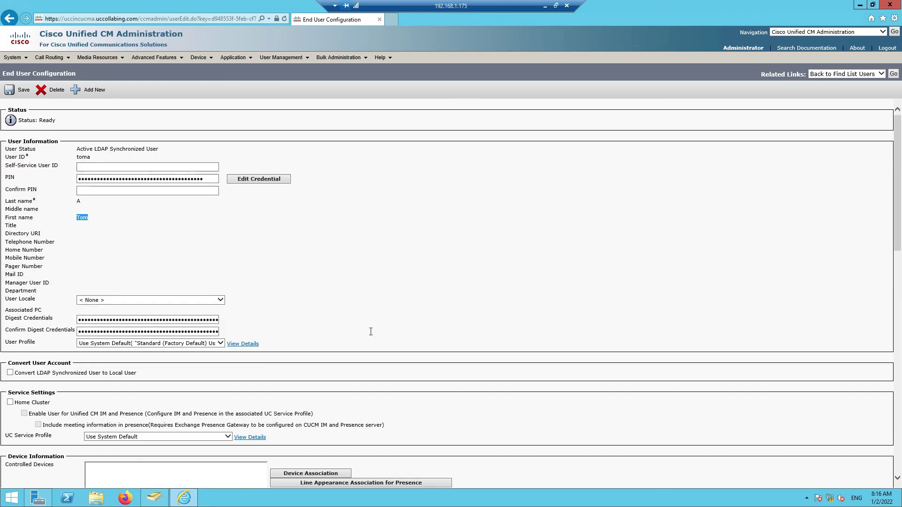